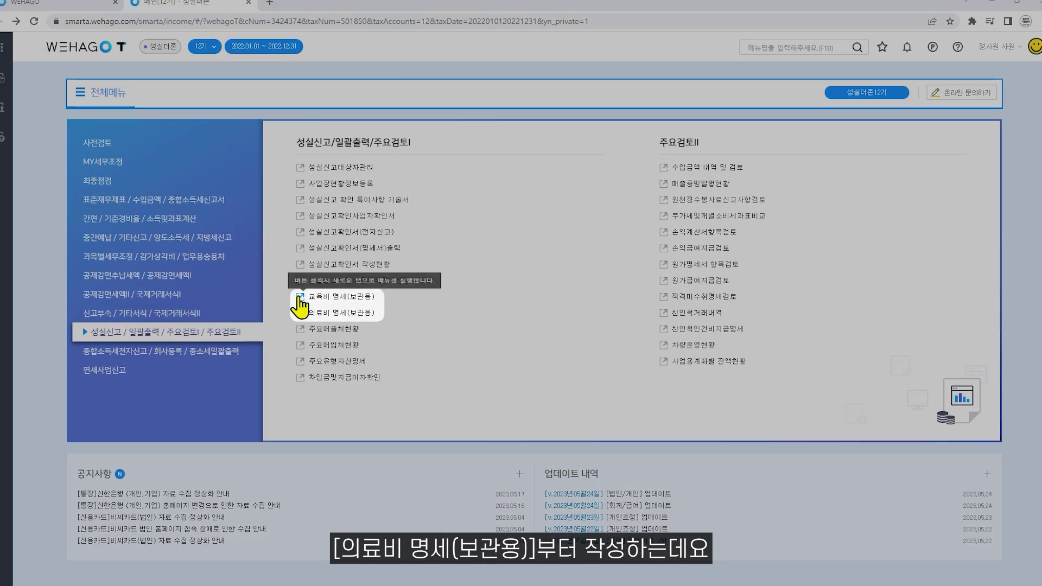
Open the education expense statement and select the taxpayer as the dependant.
{"action": "left_click", "coordinate": [271, 297]}
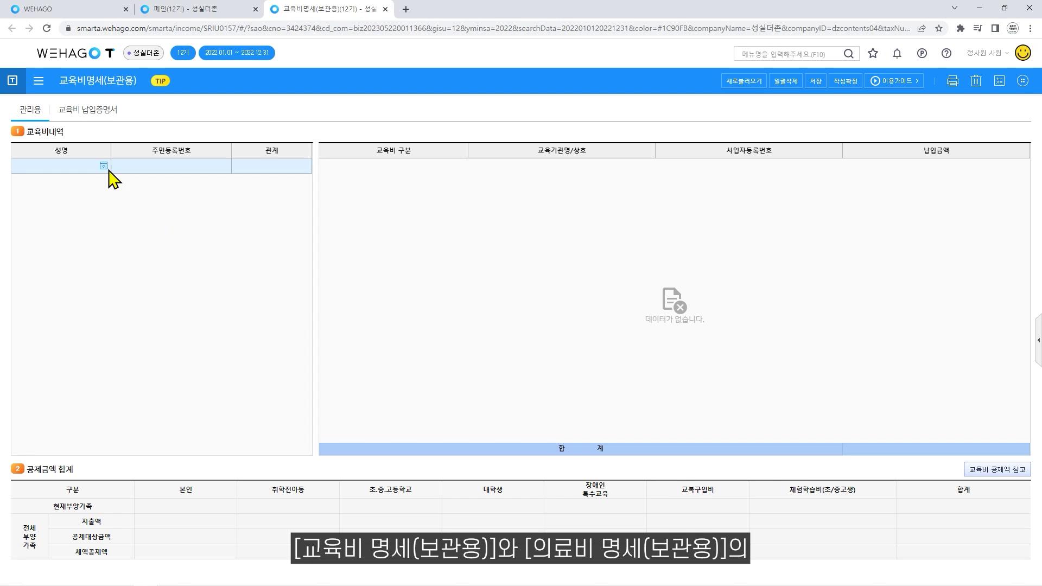
{"action": "left_click", "coordinate": [103, 166]}
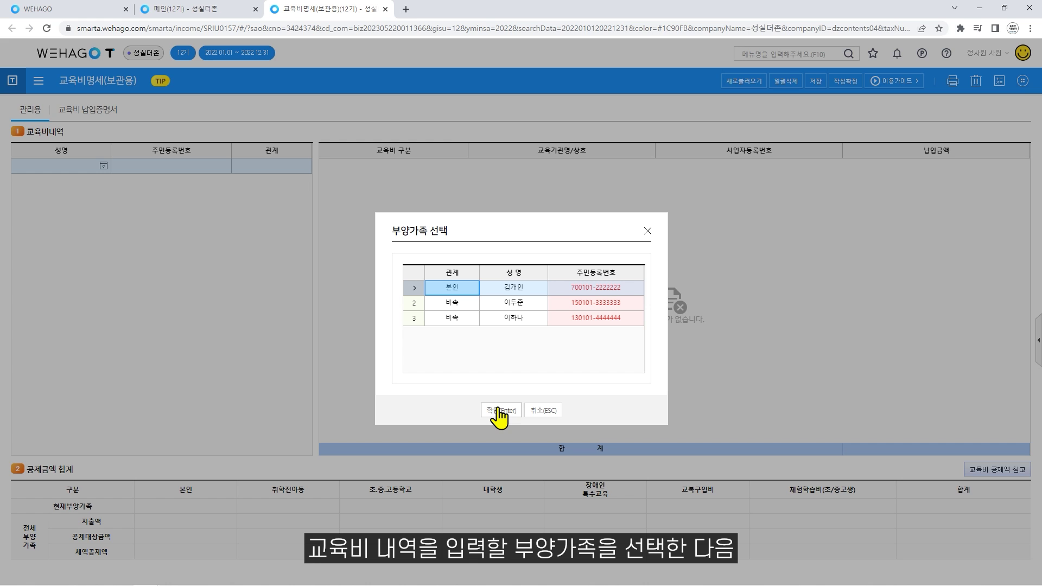
{"action": "left_click", "coordinate": [499, 411]}
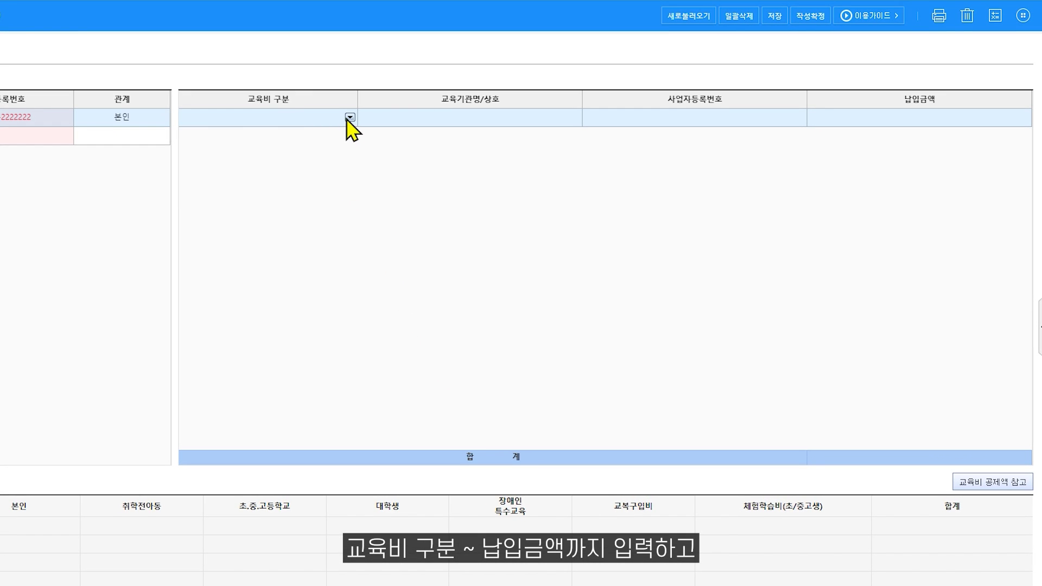
Save a 1.본인 tuition expense of 6,000,000 at 더존대학교 with its business number.
{"action": "left_click", "coordinate": [350, 117]}
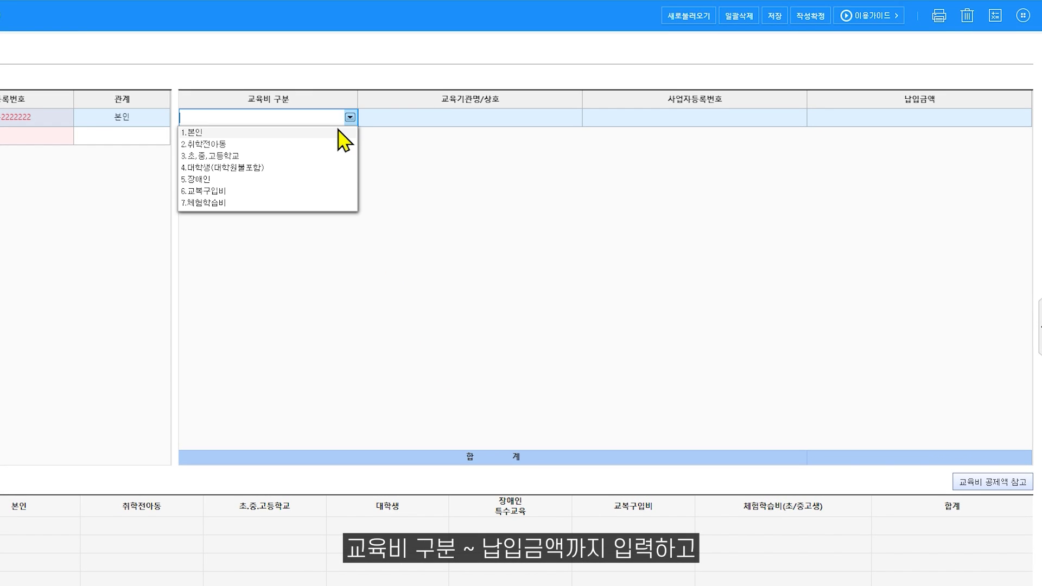
{"action": "left_click", "coordinate": [345, 128]}
{"action": "left_click", "coordinate": [378, 123]}
{"action": "type", "text": "더존대학교"}
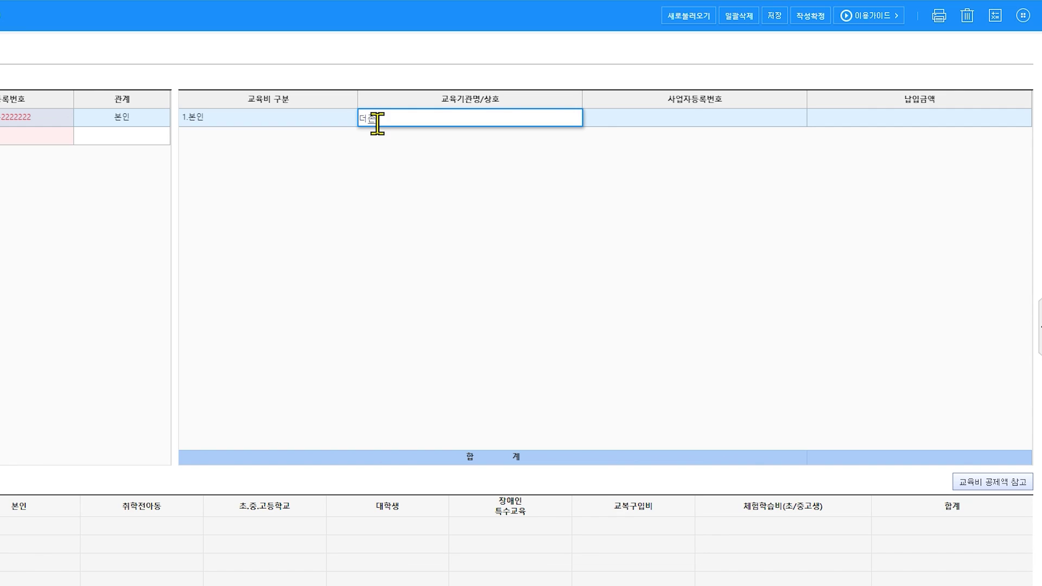
{"action": "key", "text": "Return"}
{"action": "type", "text": "77782777777"}
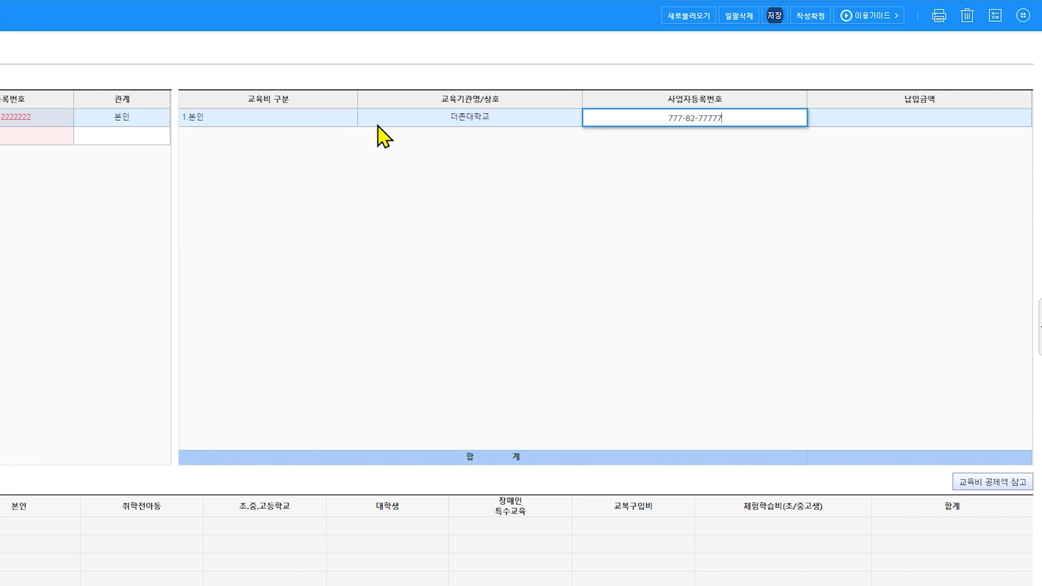
{"action": "key", "text": "Return"}
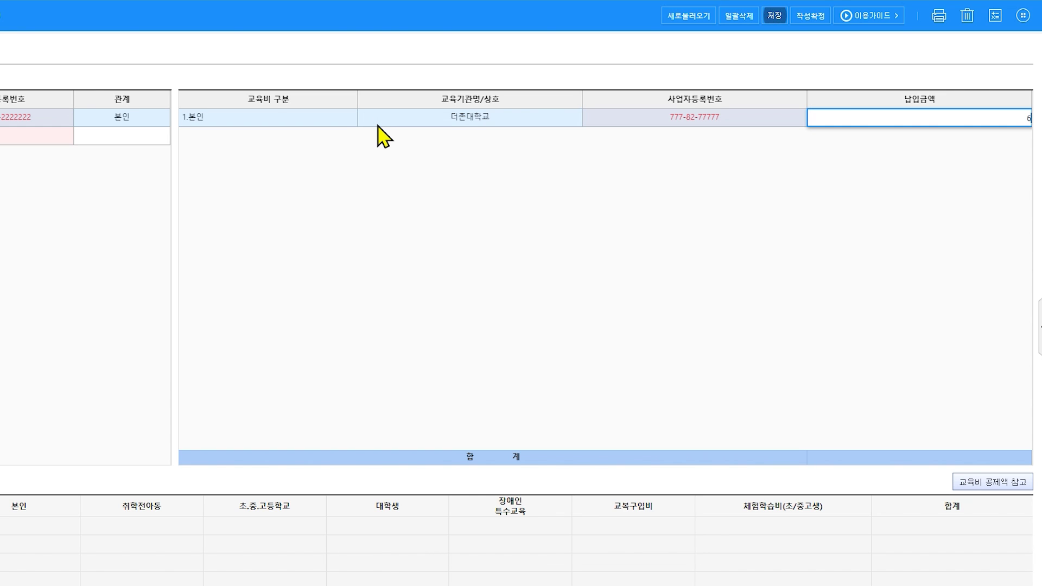
{"action": "type", "text": "6000000"}
{"action": "key", "text": "Return"}
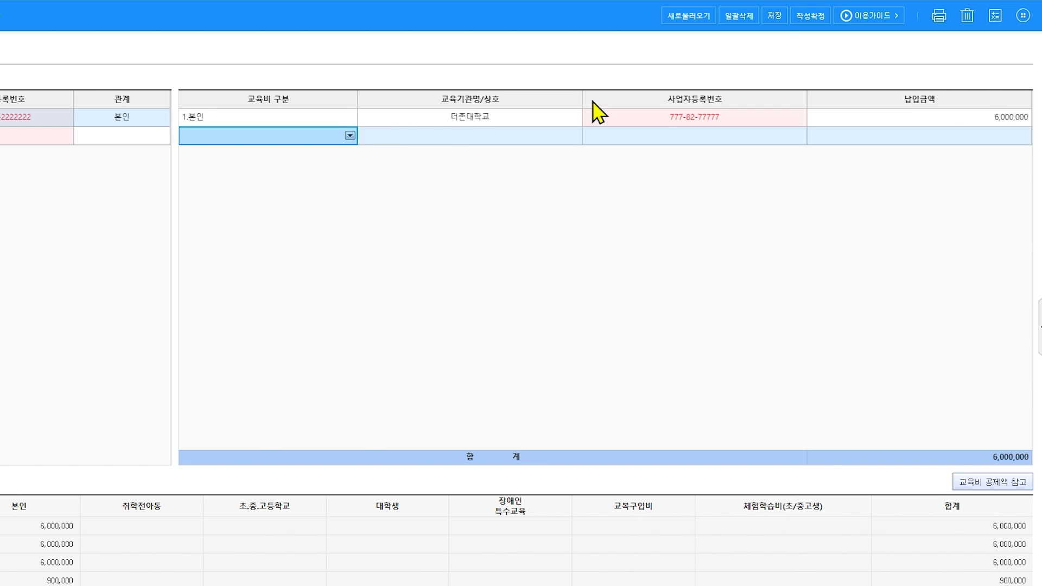
{"action": "left_click", "coordinate": [775, 16]}
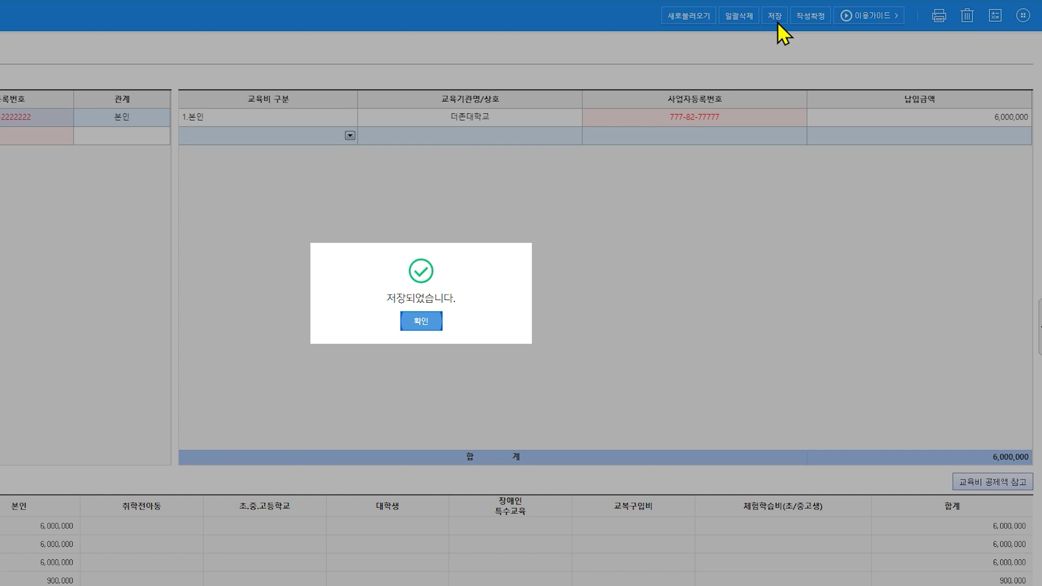
{"action": "left_click", "coordinate": [429, 322]}
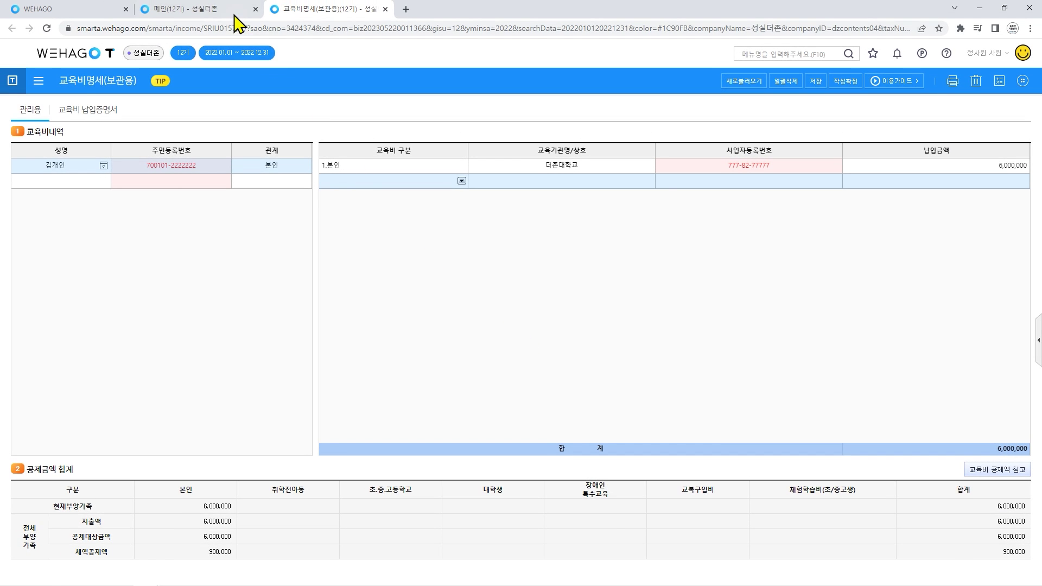
Open the medical expense statement and reload the income and dependant data.
{"action": "left_click", "coordinate": [234, 15]}
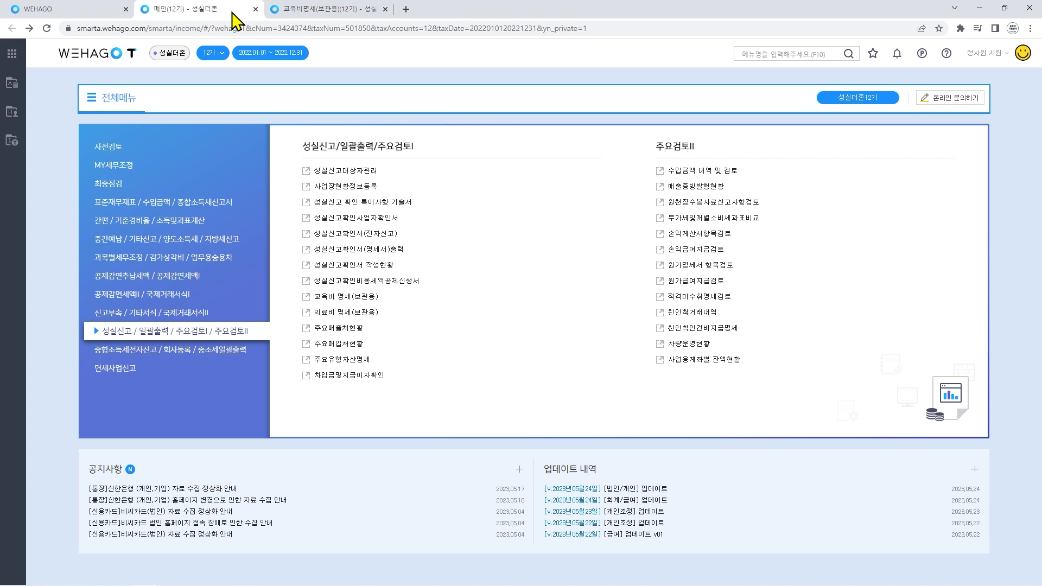
{"action": "left_click", "coordinate": [307, 314]}
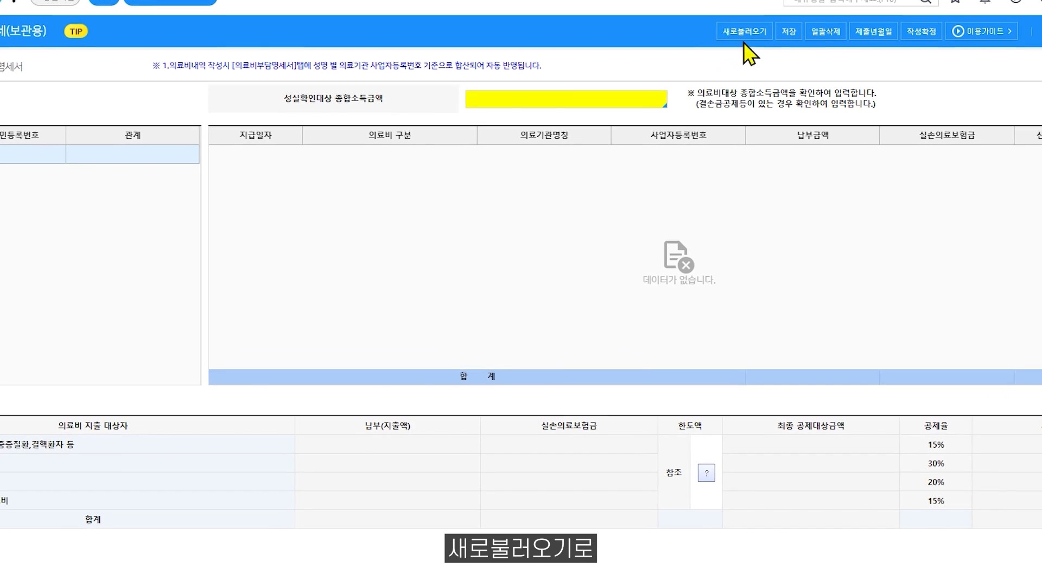
{"action": "left_click", "coordinate": [702, 81]}
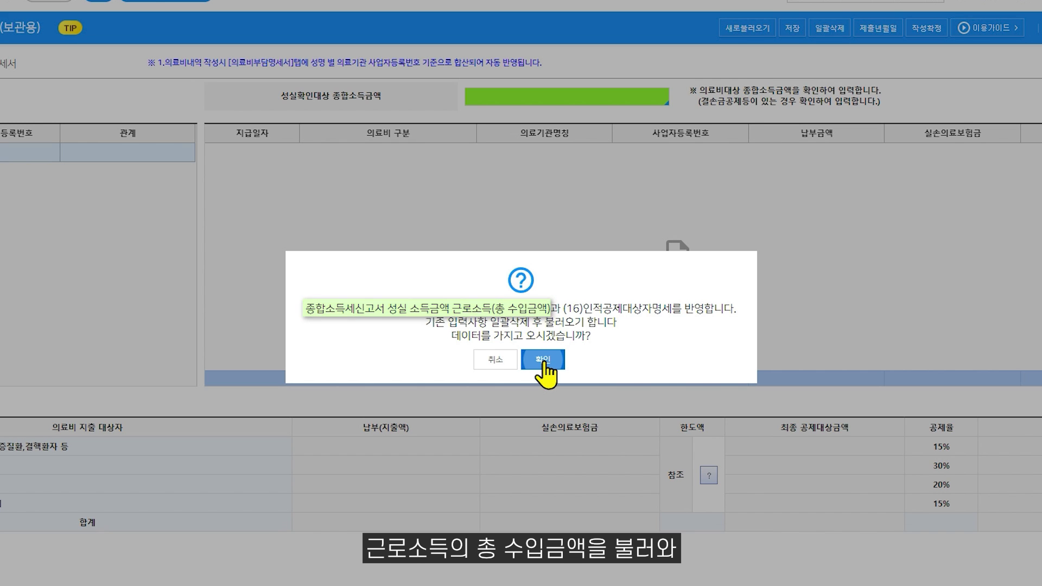
{"action": "left_click", "coordinate": [542, 359]}
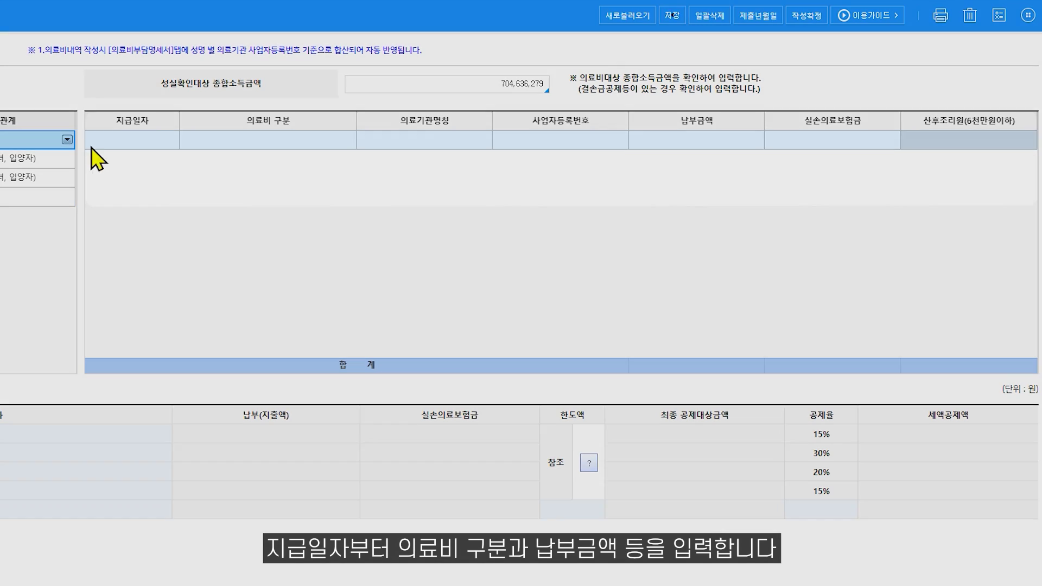
Enter a self-category medical expense dated 2022-07-07 at 더존의원.
{"action": "left_click", "coordinate": [109, 146]}
{"action": "left_click", "coordinate": [111, 142]}
{"action": "type", "text": "0707"}
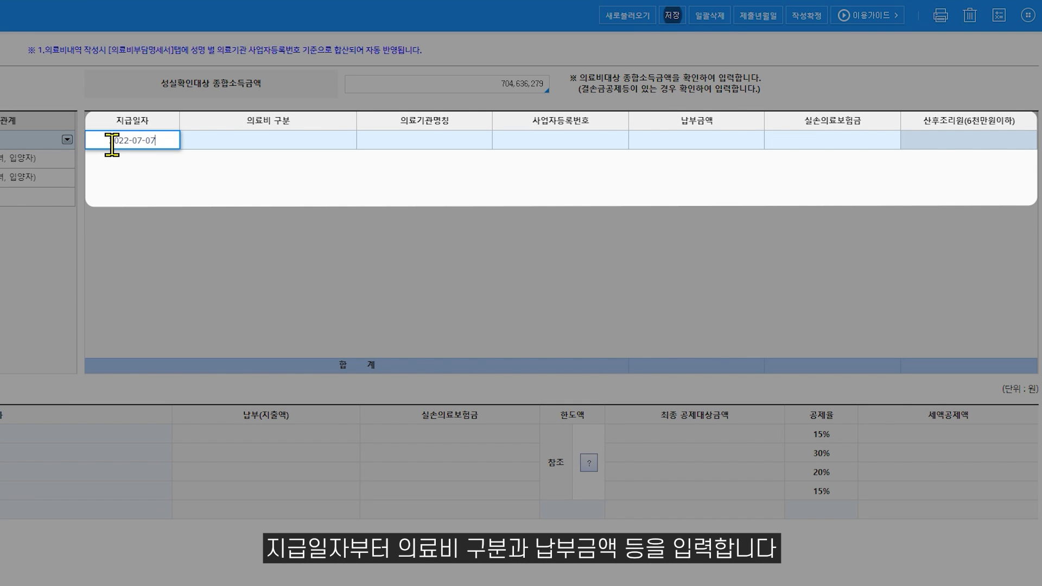
{"action": "key", "text": "Return"}
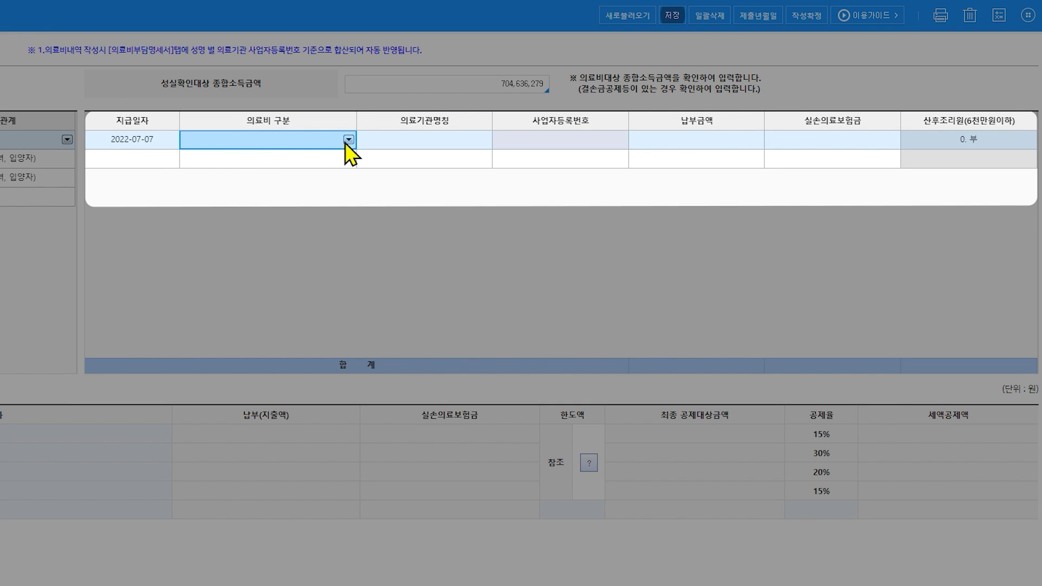
{"action": "left_click", "coordinate": [348, 140]}
{"action": "left_click", "coordinate": [343, 154]}
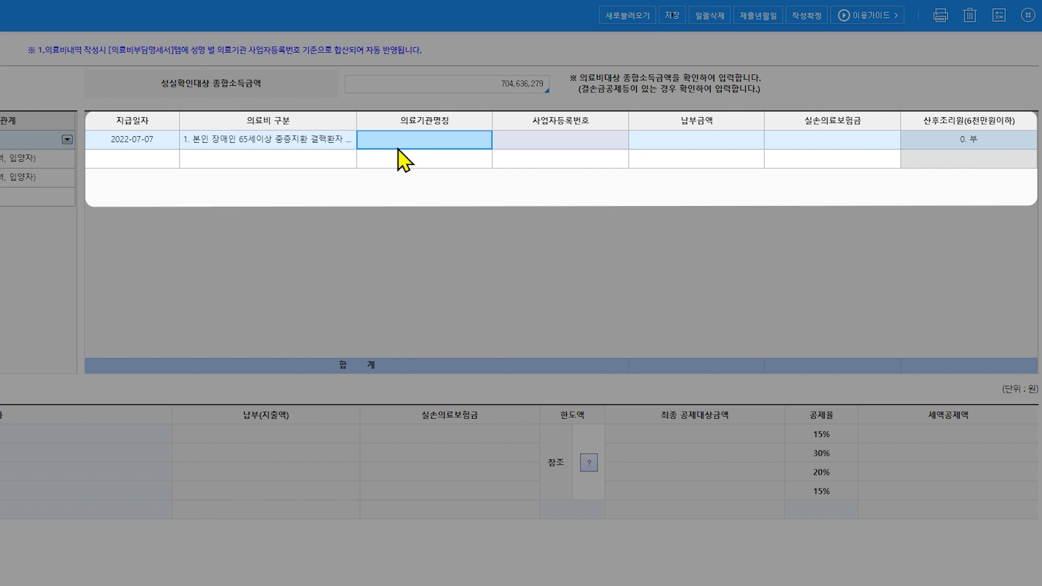
{"action": "type", "text": "더존의원"}
{"action": "key", "text": "Return"}
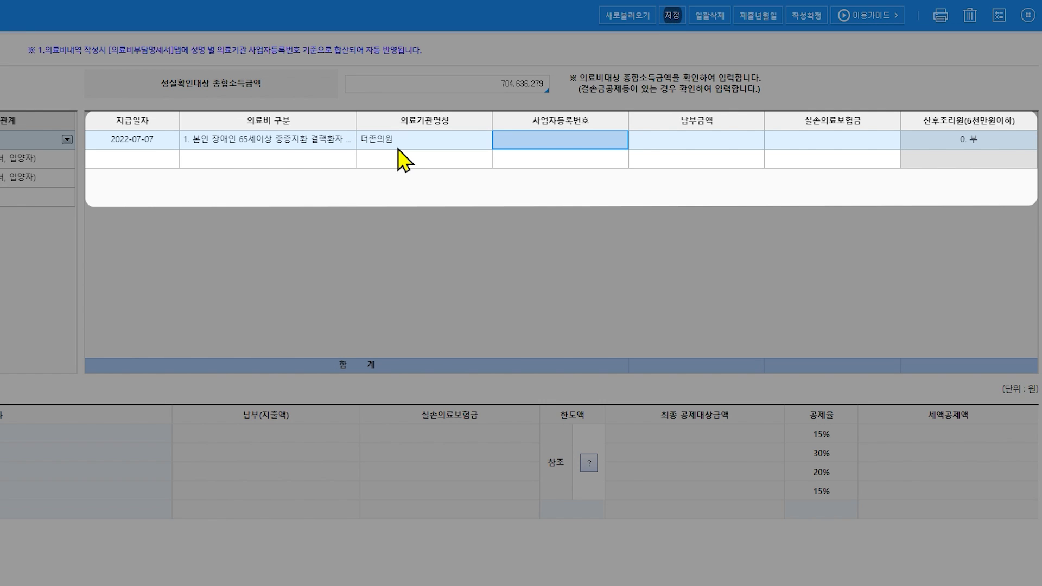
Add the clinic's business registration number and the 22,000,000 amount, then save.
{"action": "type", "text": "111-97-11"}
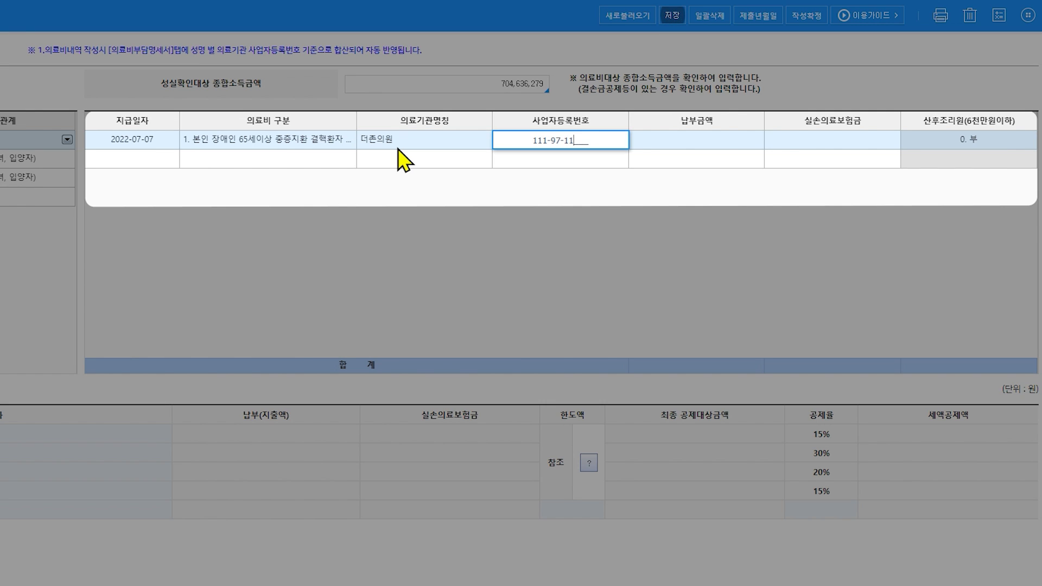
{"action": "type", "text": "111"}
{"action": "key", "text": "Return"}
{"action": "type", "text": "22000000"}
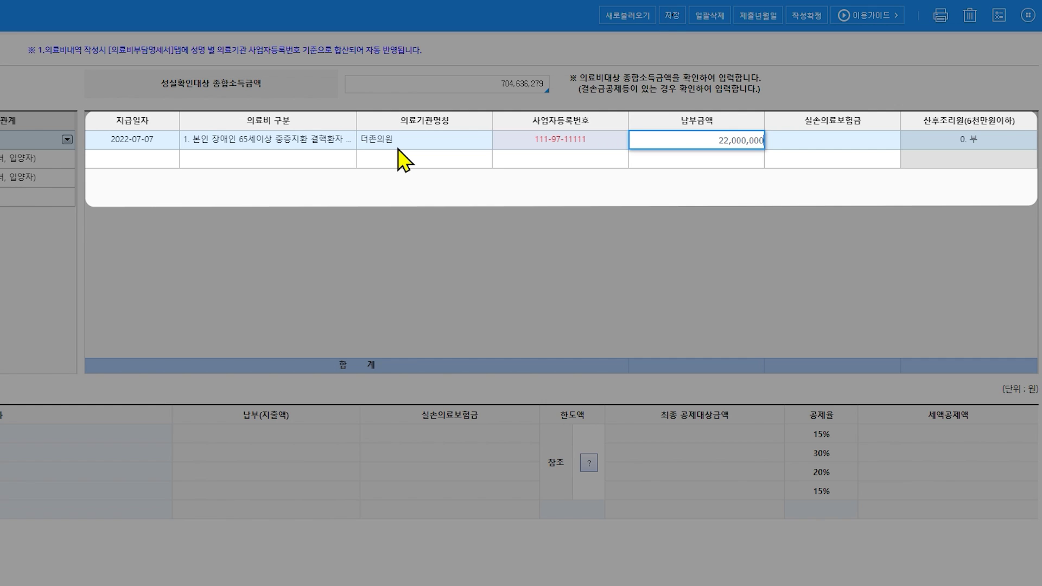
{"action": "key", "text": "Return"}
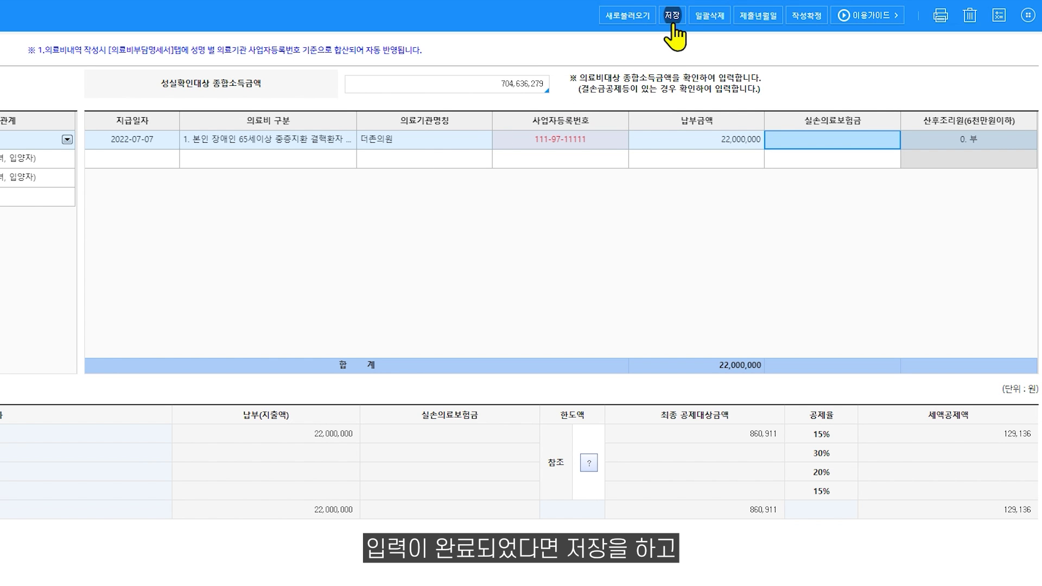
{"action": "left_click", "coordinate": [673, 23]}
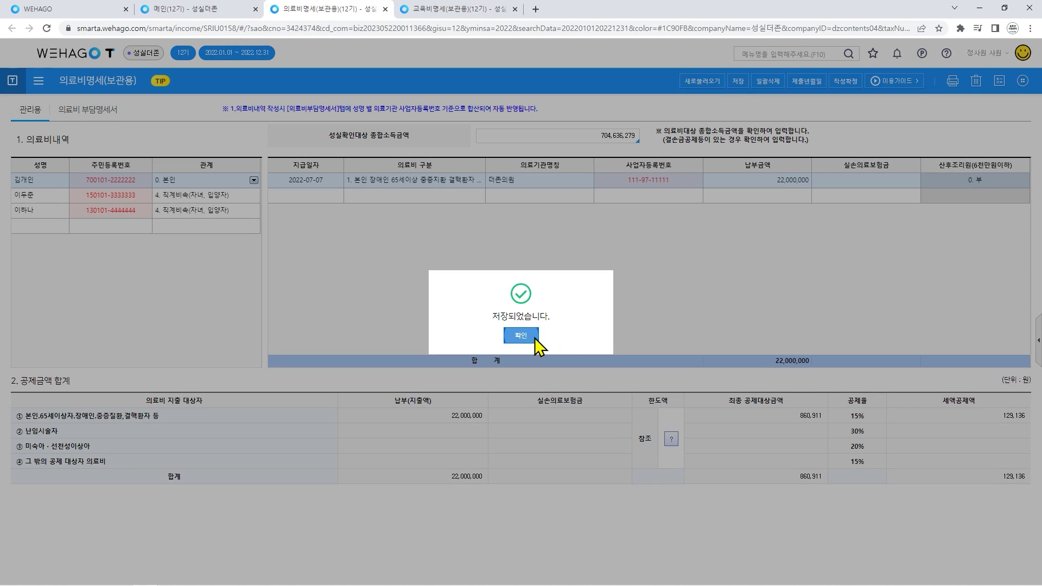
{"action": "left_click", "coordinate": [534, 337]}
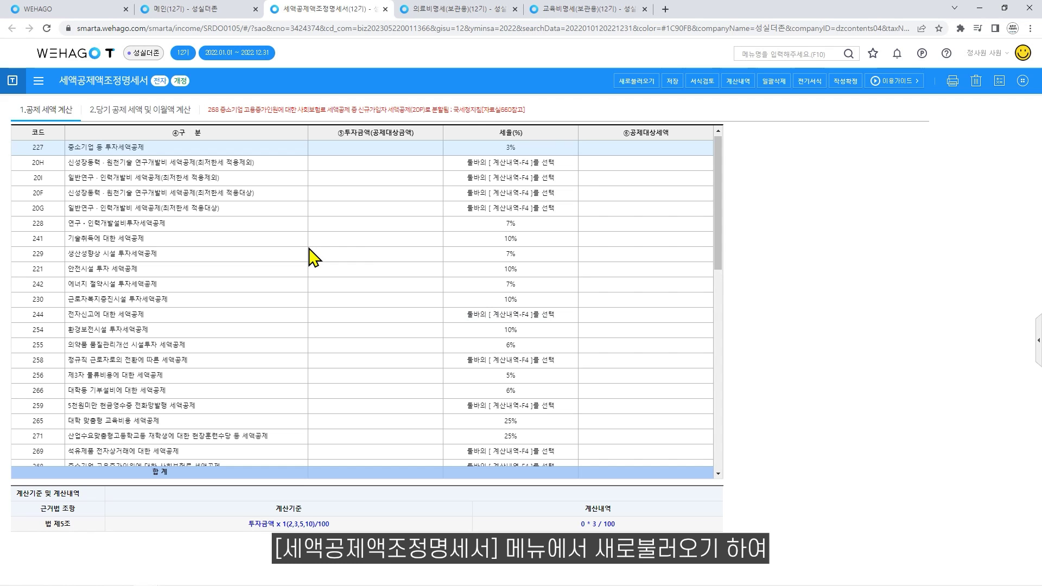
Reload amounts from the tax credit forms into the credit adjustment statement.
{"action": "left_click", "coordinate": [635, 86]}
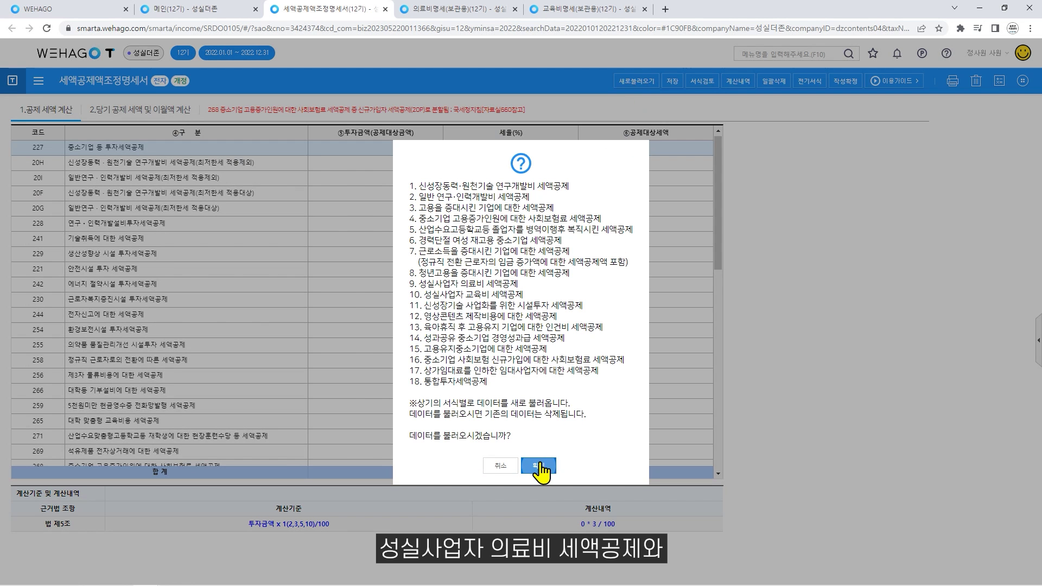
{"action": "left_click", "coordinate": [540, 465]}
{"action": "scroll", "coordinate": [651, 404], "scroll_direction": "down", "scroll_amount": 5}
{"action": "scroll", "coordinate": [651, 404], "scroll_direction": "down", "scroll_amount": 2}
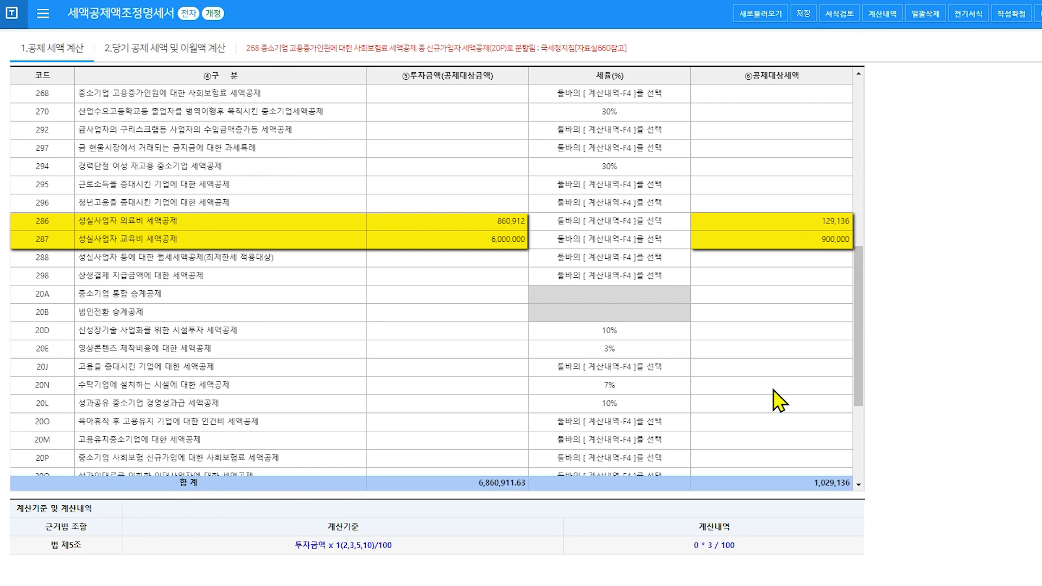
Set the first row of the current-year credit calculation to code 286 medical-expense credit.
{"action": "left_click", "coordinate": [202, 51]}
{"action": "left_click", "coordinate": [67, 111]}
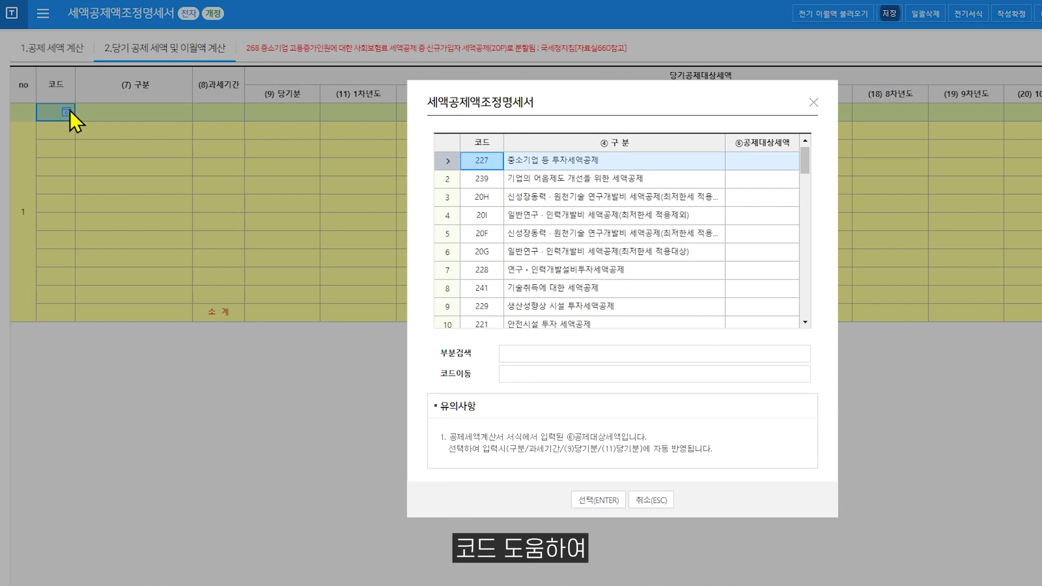
{"action": "scroll", "coordinate": [753, 266], "scroll_direction": "down", "scroll_amount": 8}
{"action": "scroll", "coordinate": [755, 267], "scroll_direction": "down", "scroll_amount": 3}
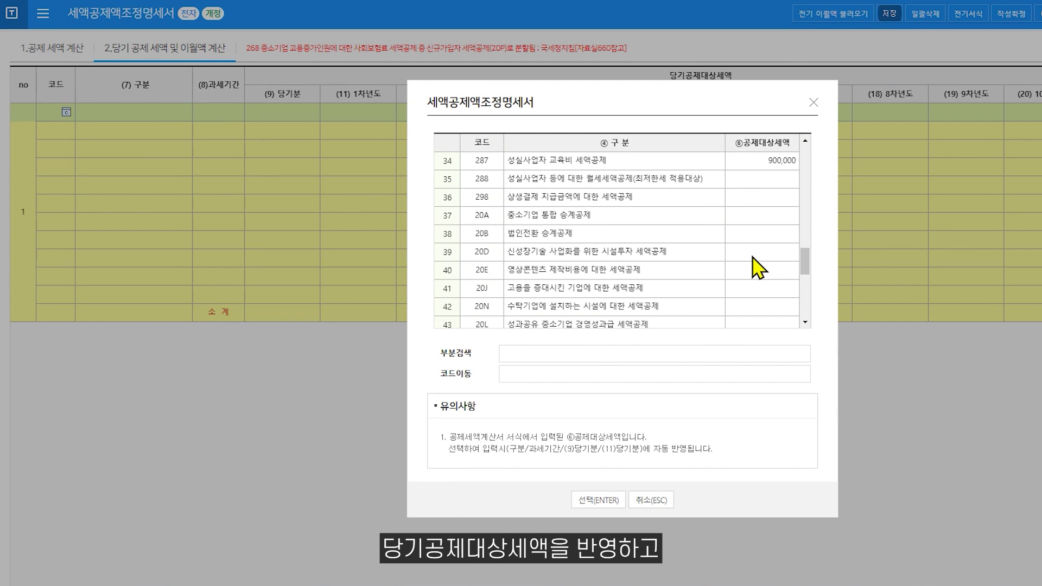
{"action": "scroll", "coordinate": [760, 220], "scroll_direction": "up", "scroll_amount": 1}
{"action": "double_click", "coordinate": [761, 198]}
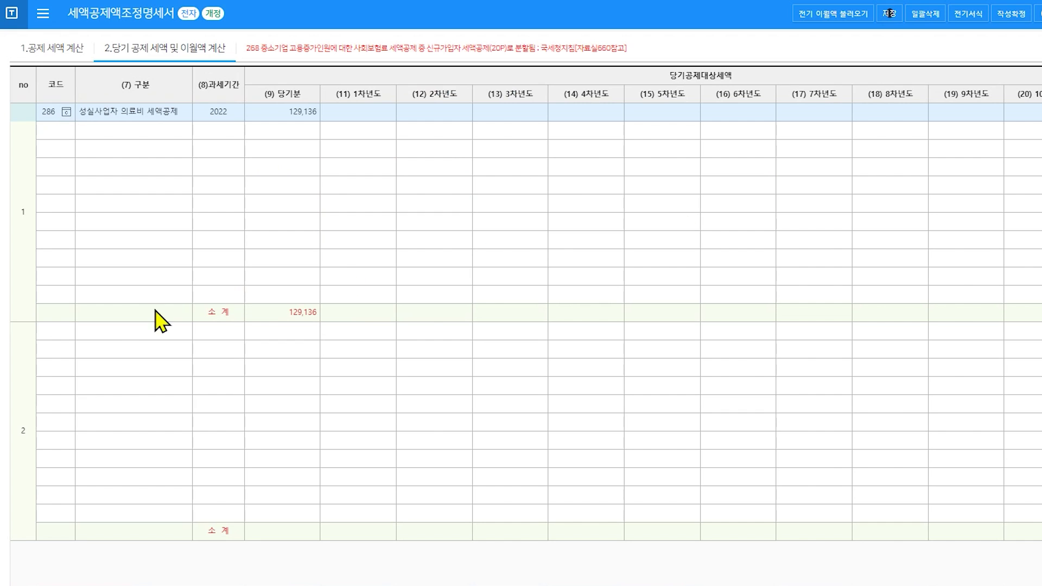
Set group 2 to code 287 education-expense credit and save the statement.
{"action": "left_click", "coordinate": [66, 332]}
{"action": "left_click", "coordinate": [66, 331]}
{"action": "scroll", "coordinate": [766, 248], "scroll_direction": "down", "scroll_amount": 2}
{"action": "scroll", "coordinate": [767, 248], "scroll_direction": "down", "scroll_amount": 6}
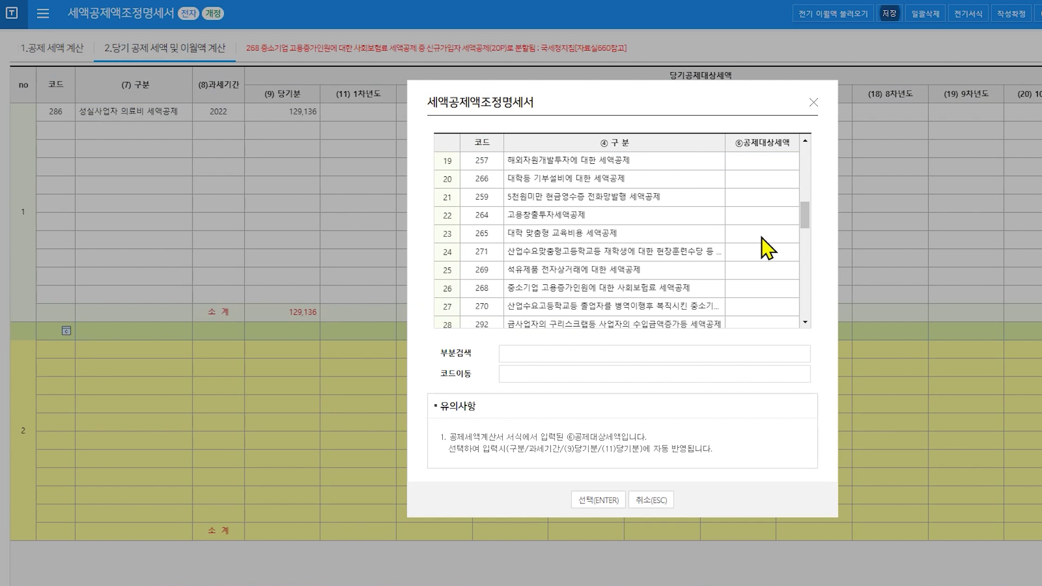
{"action": "double_click", "coordinate": [770, 271]}
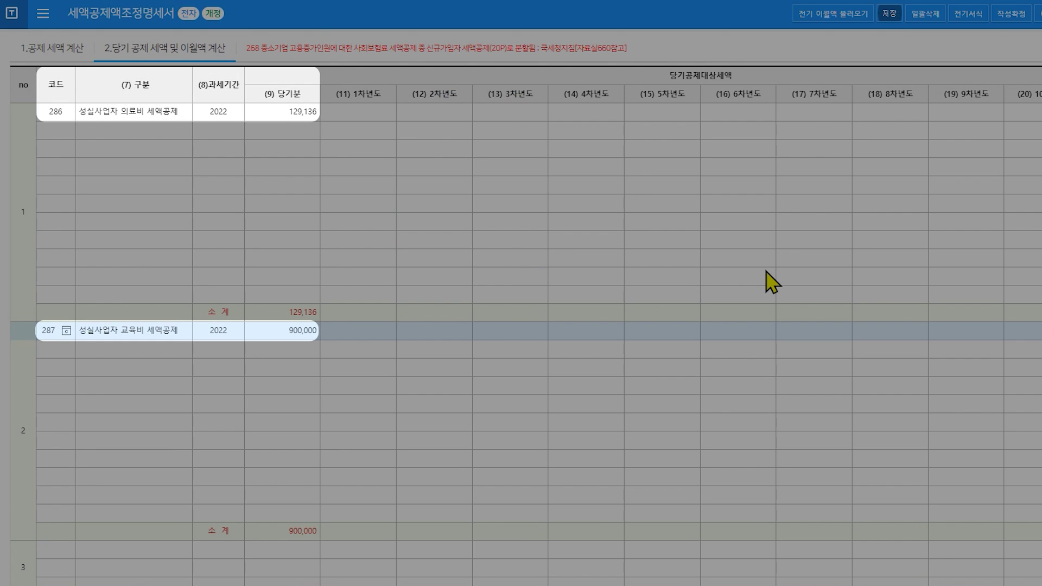
{"action": "left_click", "coordinate": [888, 14]}
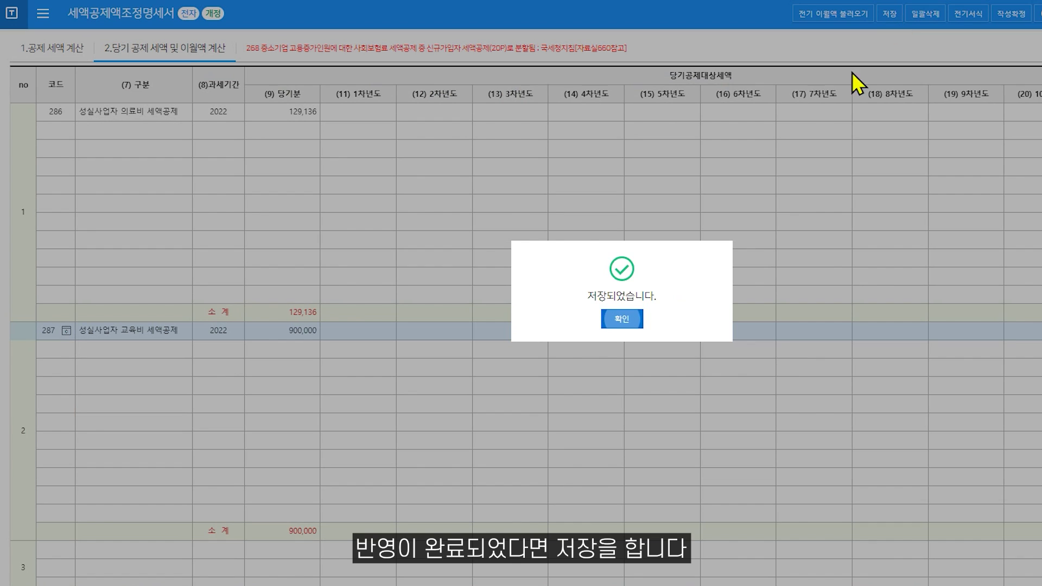
{"action": "left_click", "coordinate": [626, 319]}
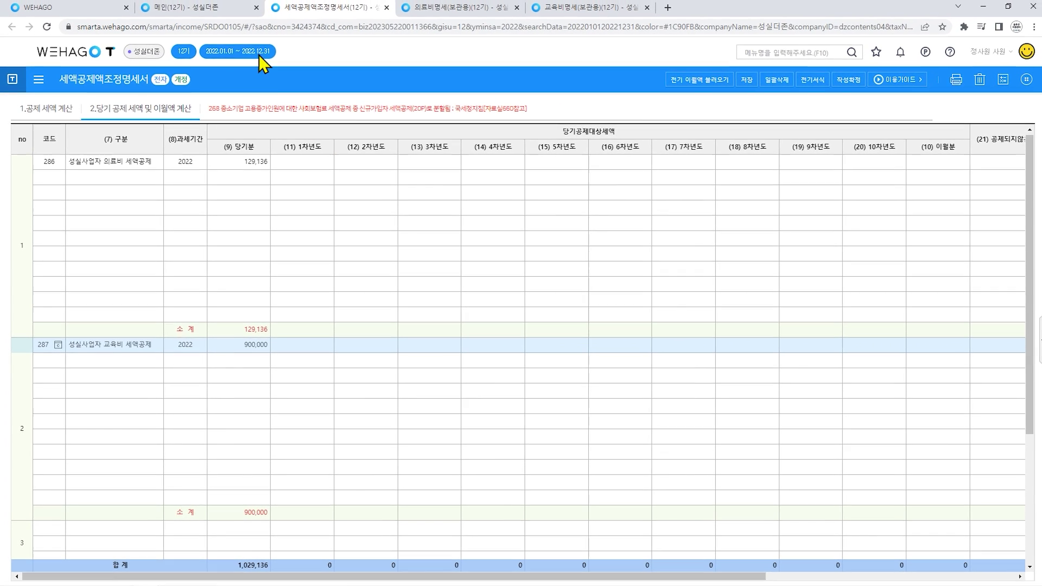
{"action": "left_click", "coordinate": [234, 7]}
Open the comprehensive income tax return's tax credit statement on the 종합소득세 sheet.
{"action": "left_click", "coordinate": [239, 202]}
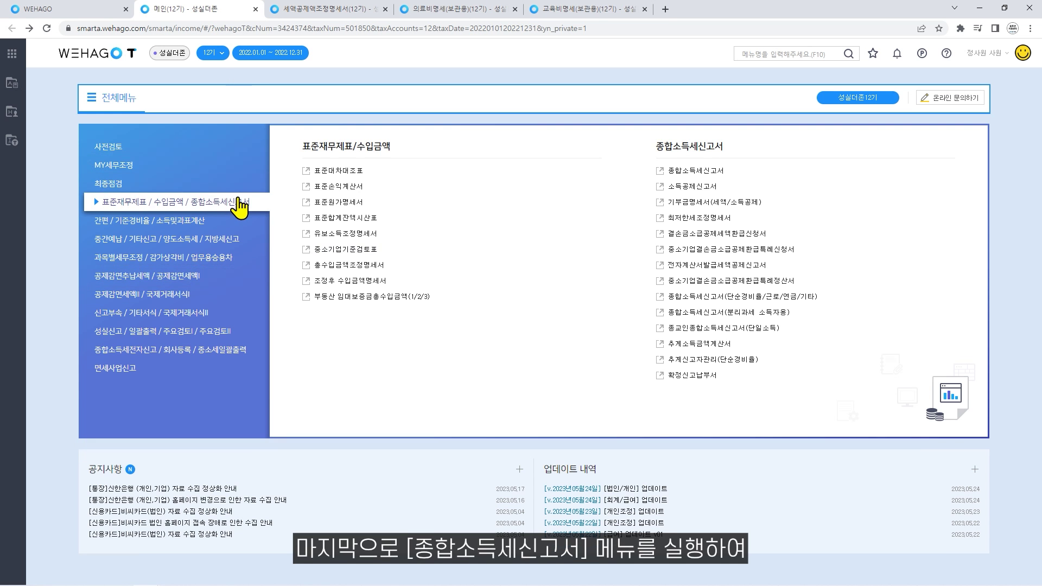
{"action": "left_click", "coordinate": [660, 170]}
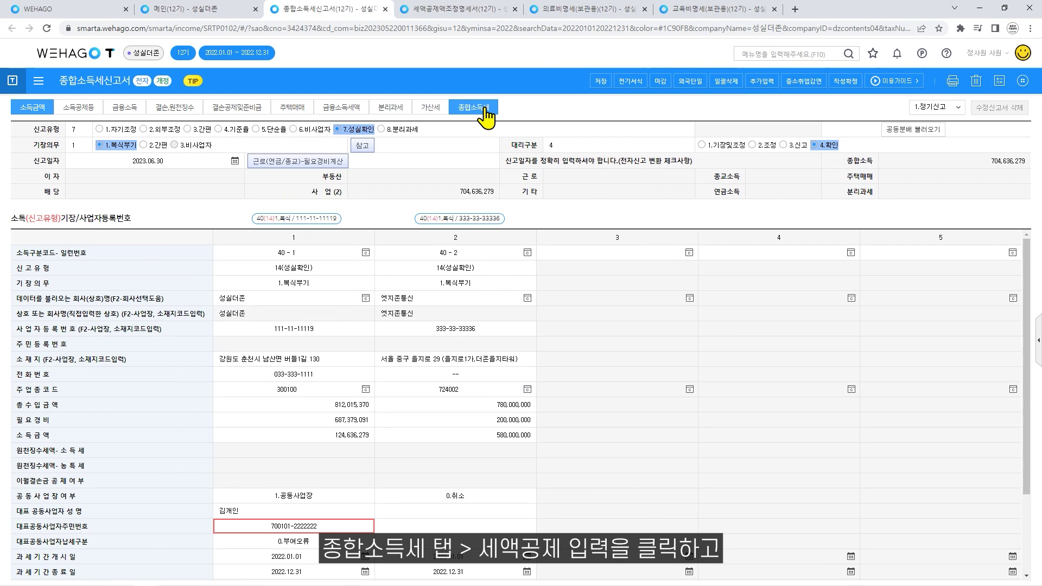
{"action": "left_click", "coordinate": [486, 115]}
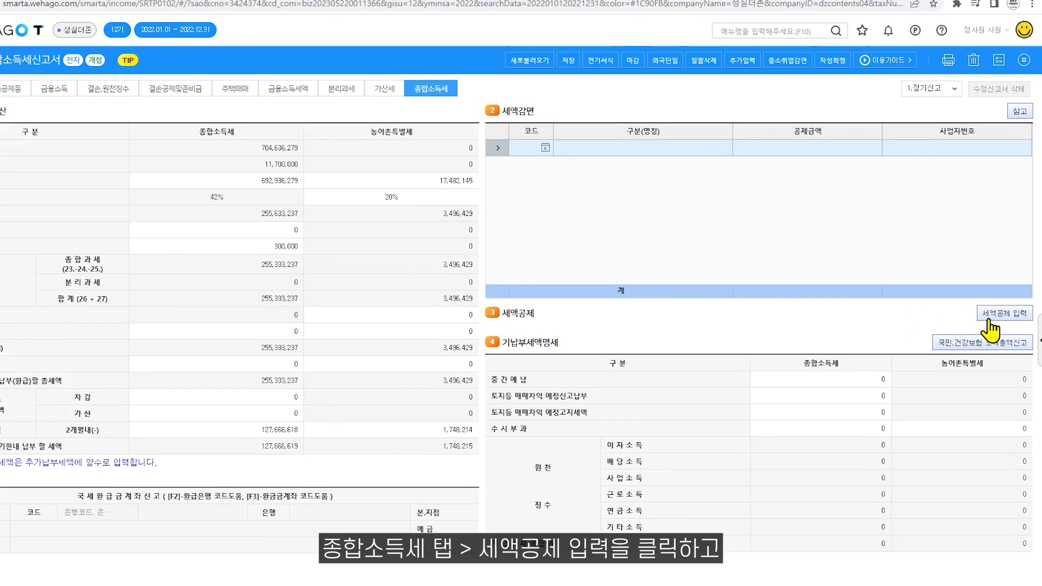
{"action": "left_click", "coordinate": [991, 316]}
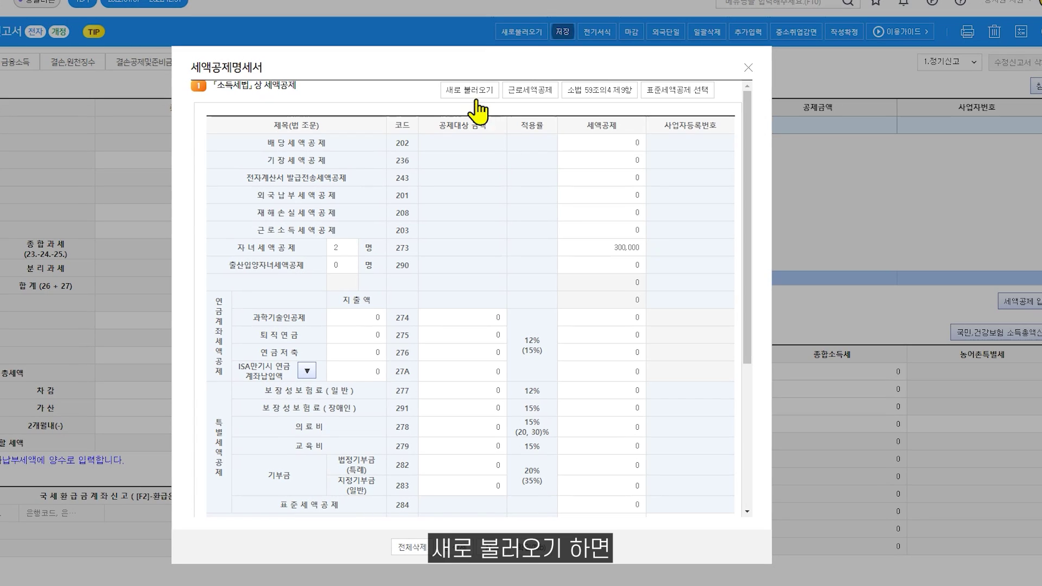
Reload credit amounts from supporting forms and review the standard credit in row 284.
{"action": "left_click", "coordinate": [470, 90]}
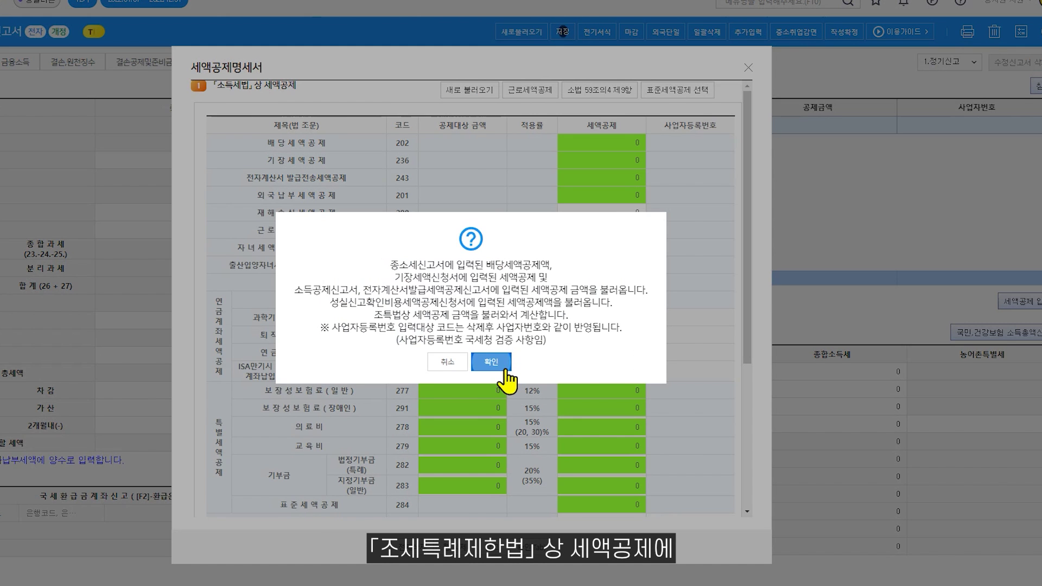
{"action": "left_click", "coordinate": [491, 362]}
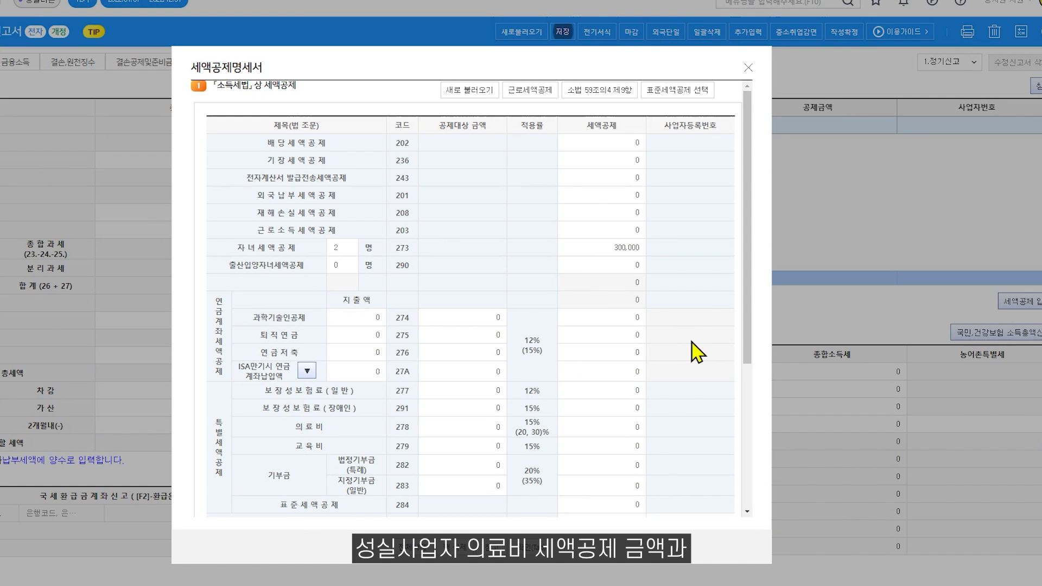
{"action": "scroll", "coordinate": [697, 352], "scroll_direction": "down", "scroll_amount": 5}
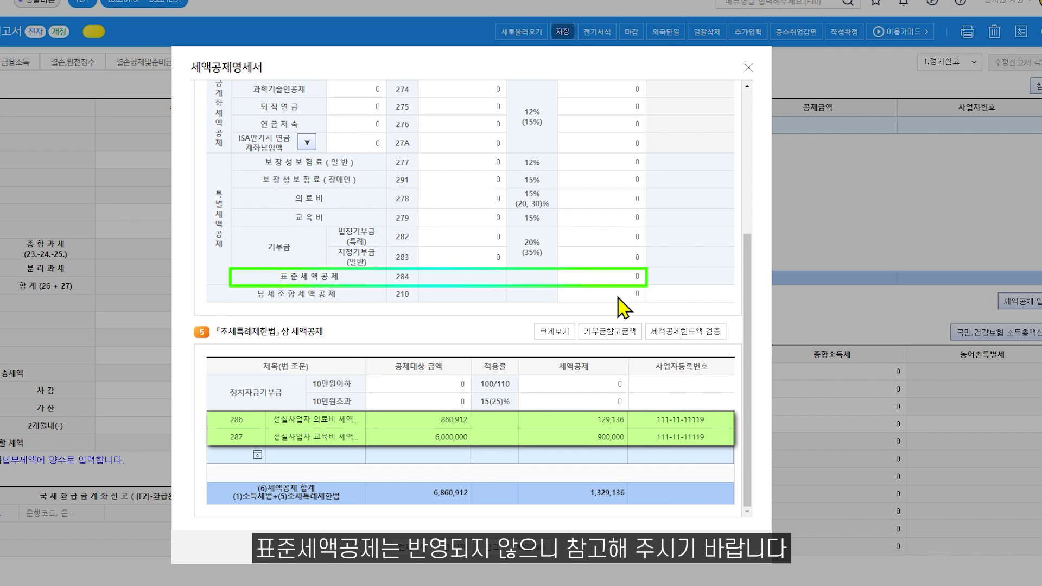
{"action": "left_click", "coordinate": [611, 281]}
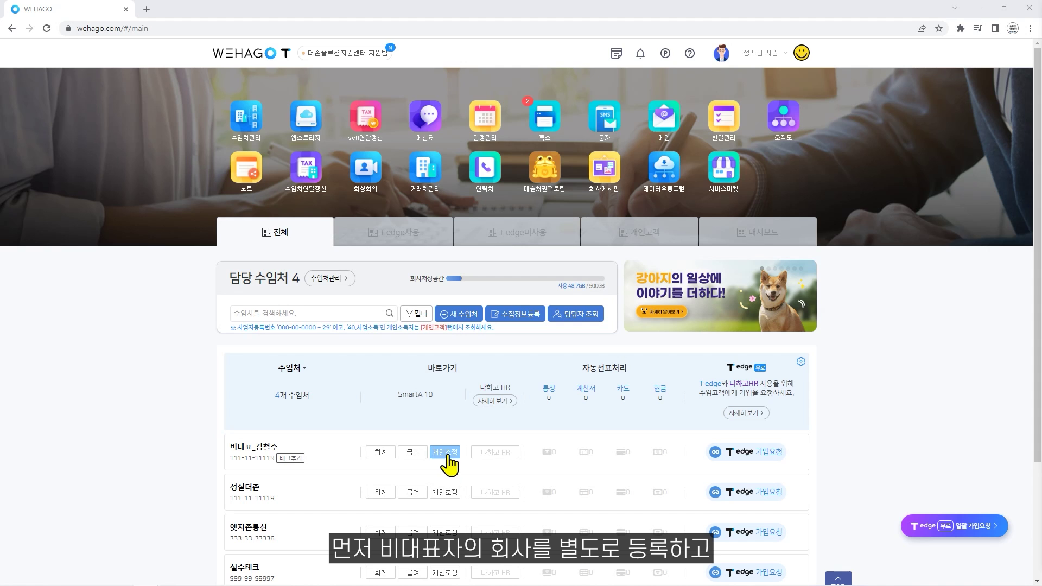
Enter a 2,000,000 verification cost for the non-representative company and save the credit application.
{"action": "left_click", "coordinate": [447, 454]}
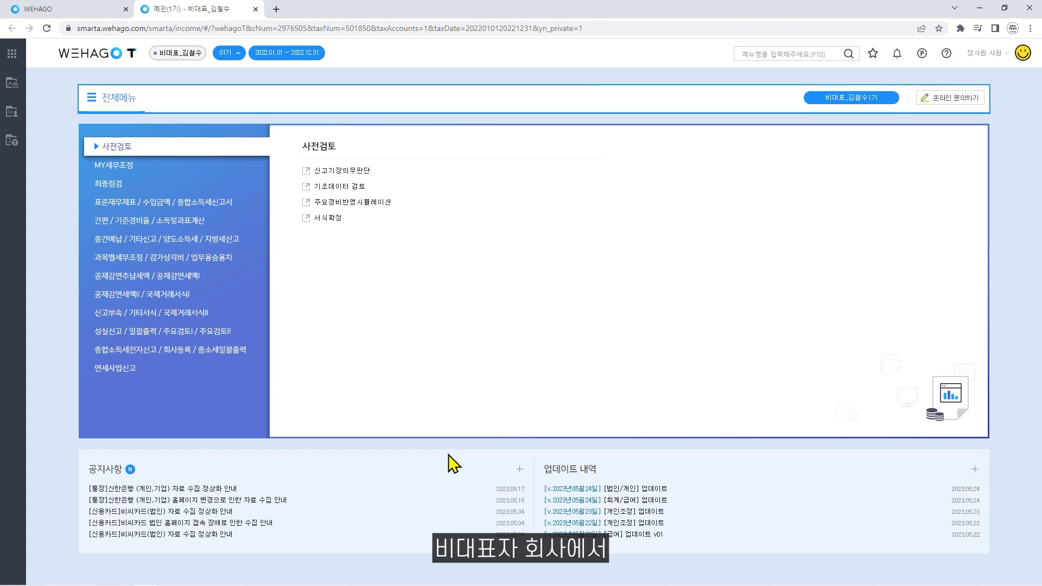
{"action": "left_click", "coordinate": [158, 335]}
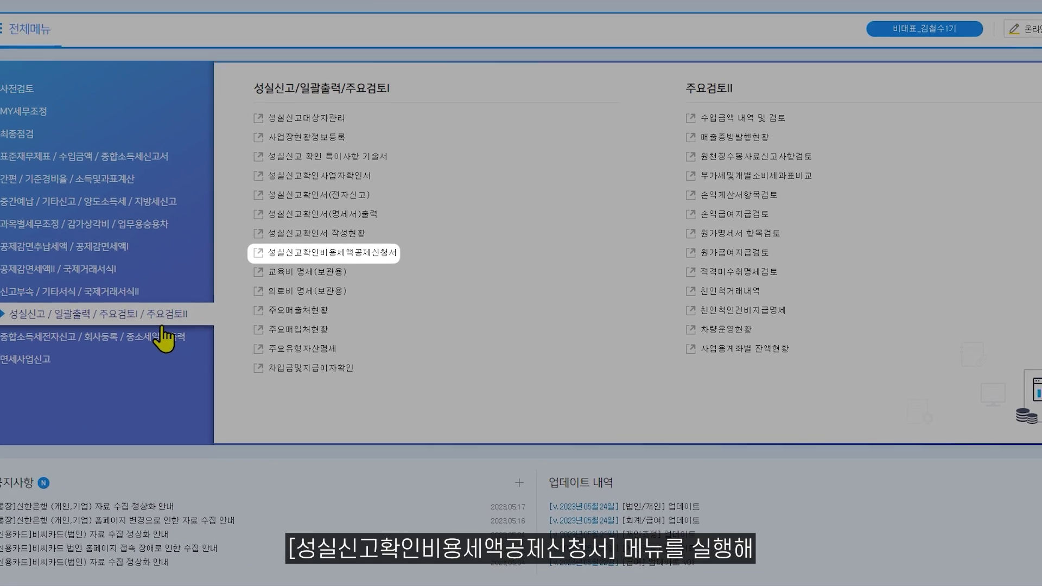
{"action": "left_click", "coordinate": [261, 250]}
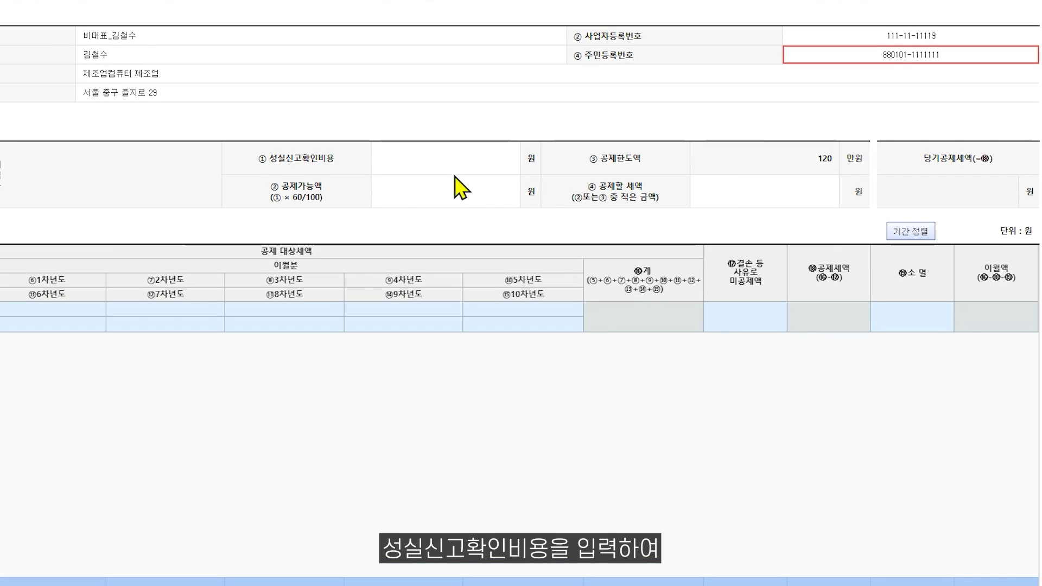
{"action": "left_click", "coordinate": [472, 163]}
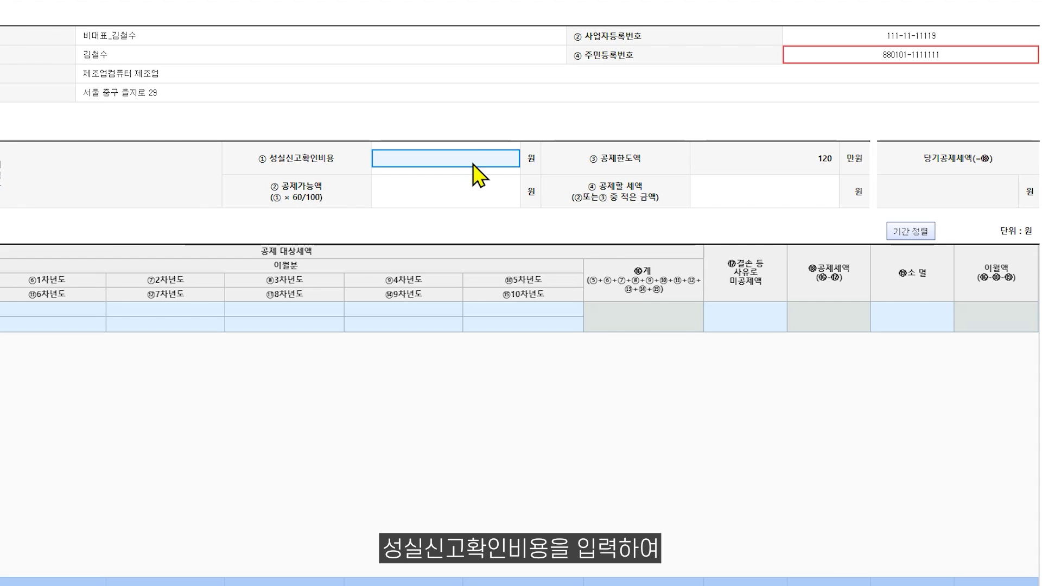
{"action": "type", "text": "2000000"}
{"action": "key", "text": "Return"}
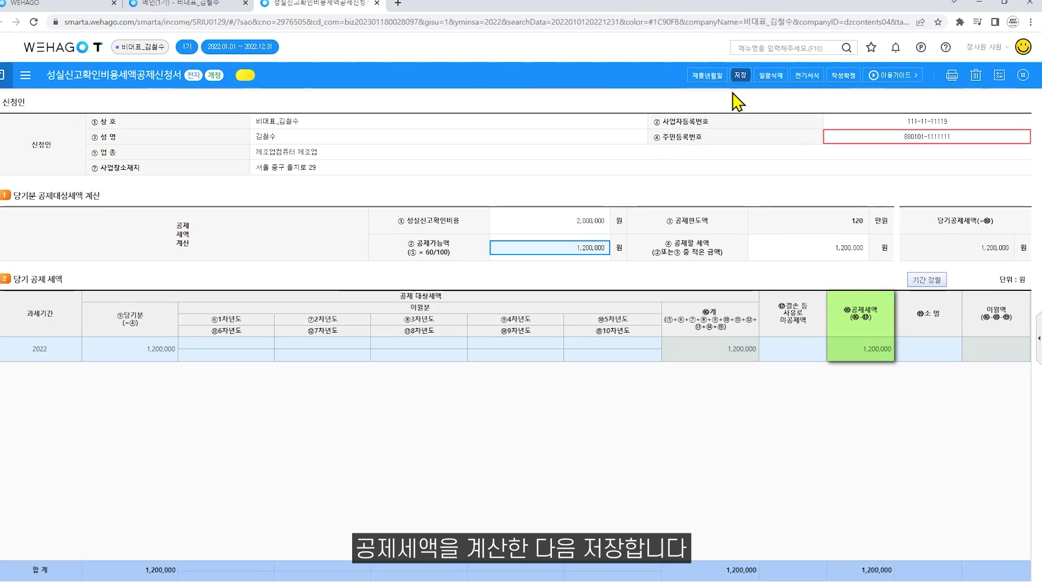
{"action": "left_click", "coordinate": [743, 81]}
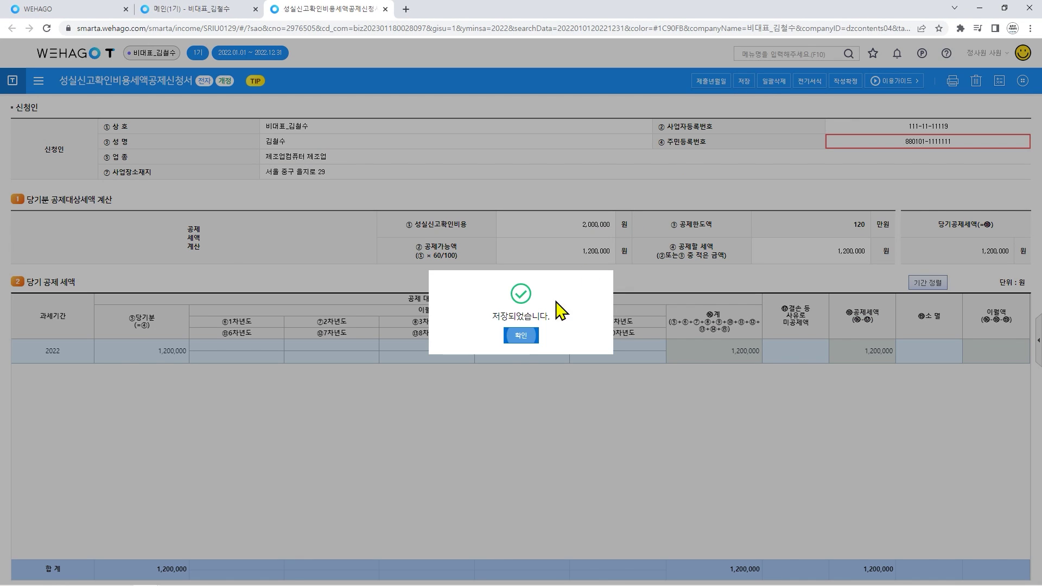
{"action": "left_click", "coordinate": [520, 335]}
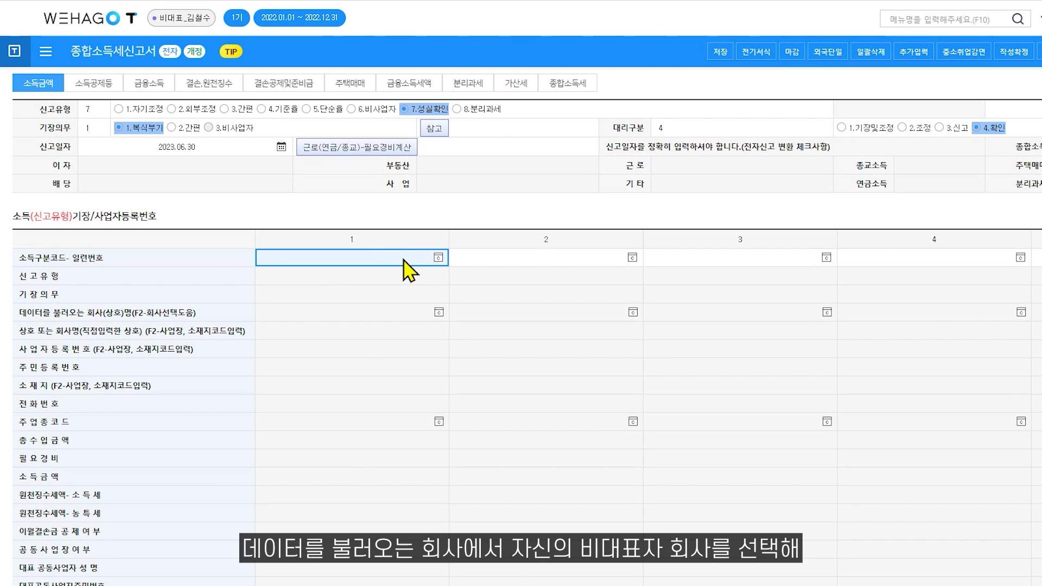
Set income code 40 and filing type 14, and apply the non-representative company's details to column 1.
{"action": "type", "text": "40"}
{"action": "key", "text": "Return"}
{"action": "type", "text": "14"}
{"action": "key", "text": "Return"}
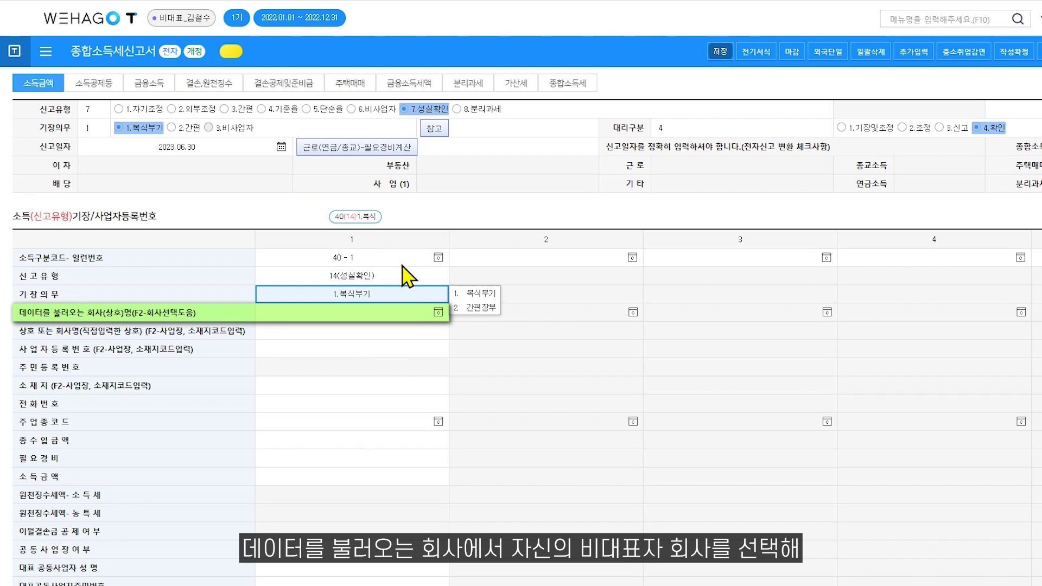
{"action": "left_click", "coordinate": [437, 312]}
{"action": "left_click", "coordinate": [646, 488]}
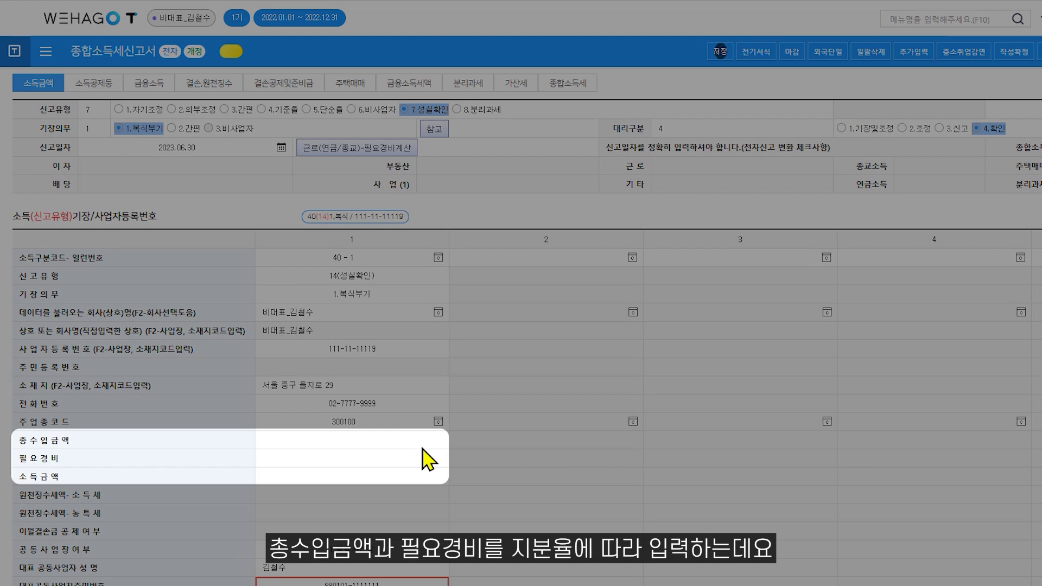
Enter 324,806,148 total revenue and 274,951,637 necessary expenses in column 1.
{"action": "left_click", "coordinate": [415, 446]}
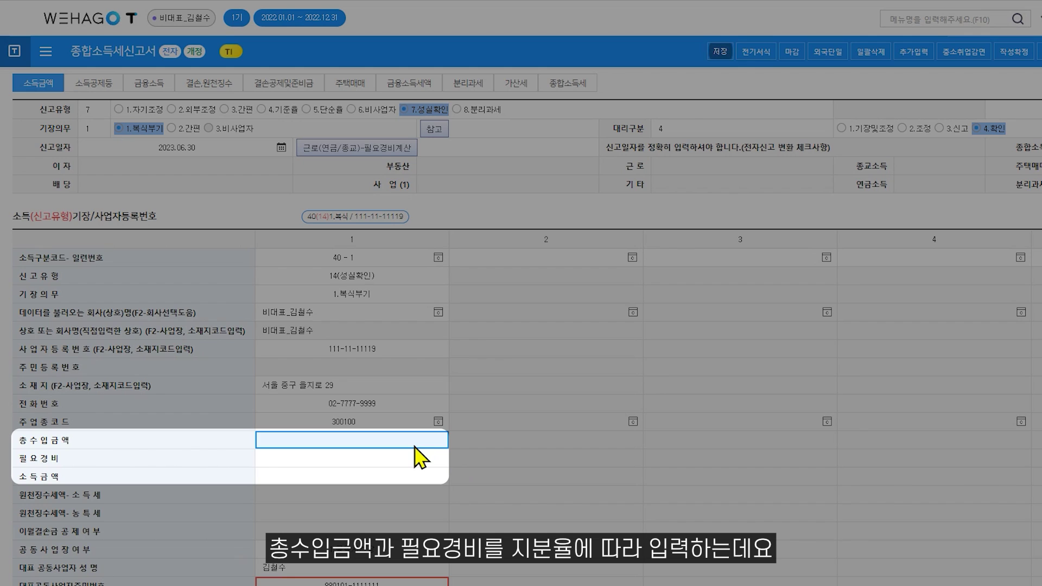
{"action": "type", "text": "324,806,148"}
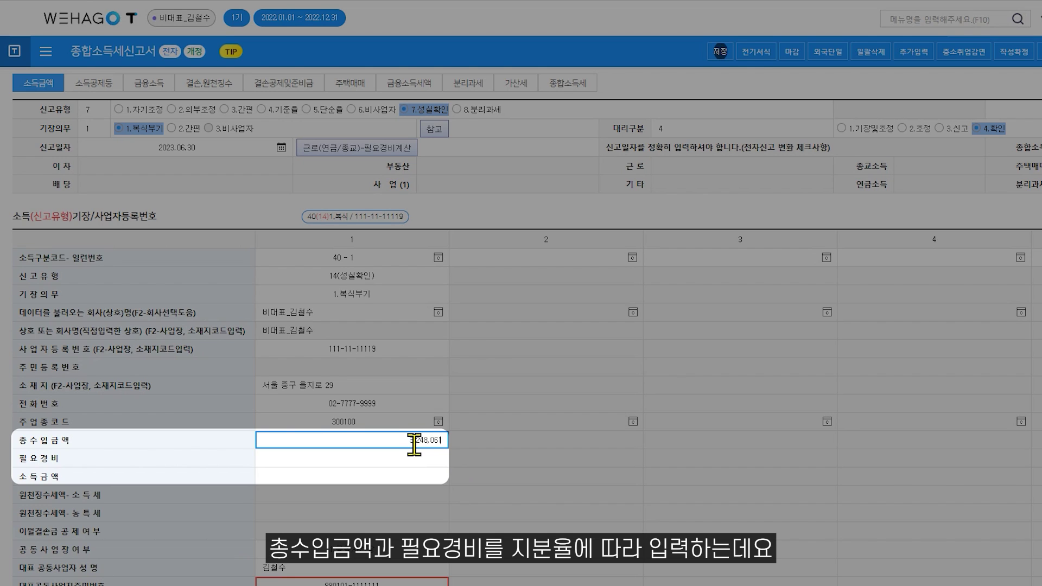
{"action": "key", "text": "Return"}
{"action": "type", "text": "2749"}
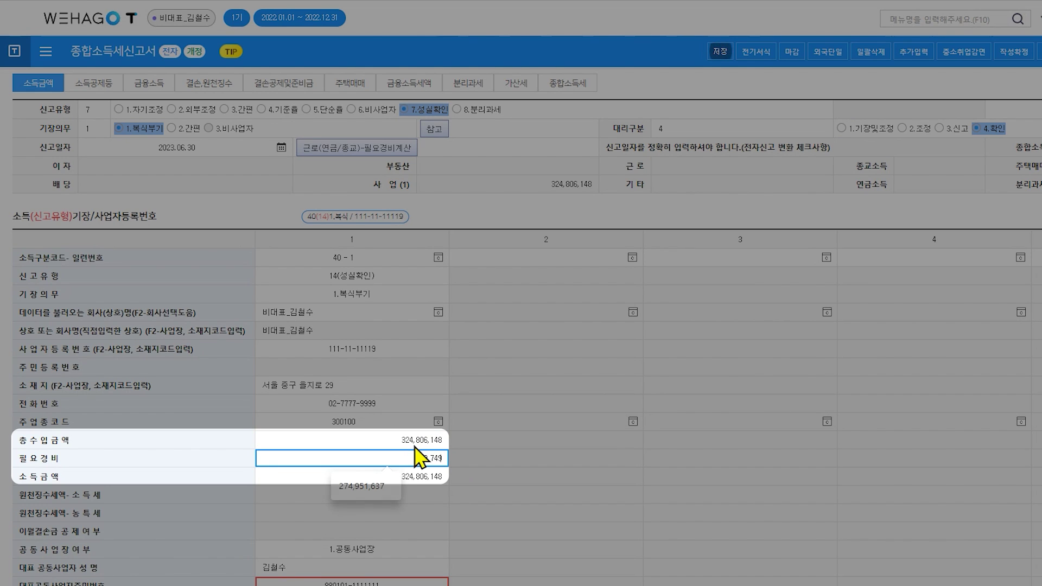
{"action": "type", "text": "5163"}
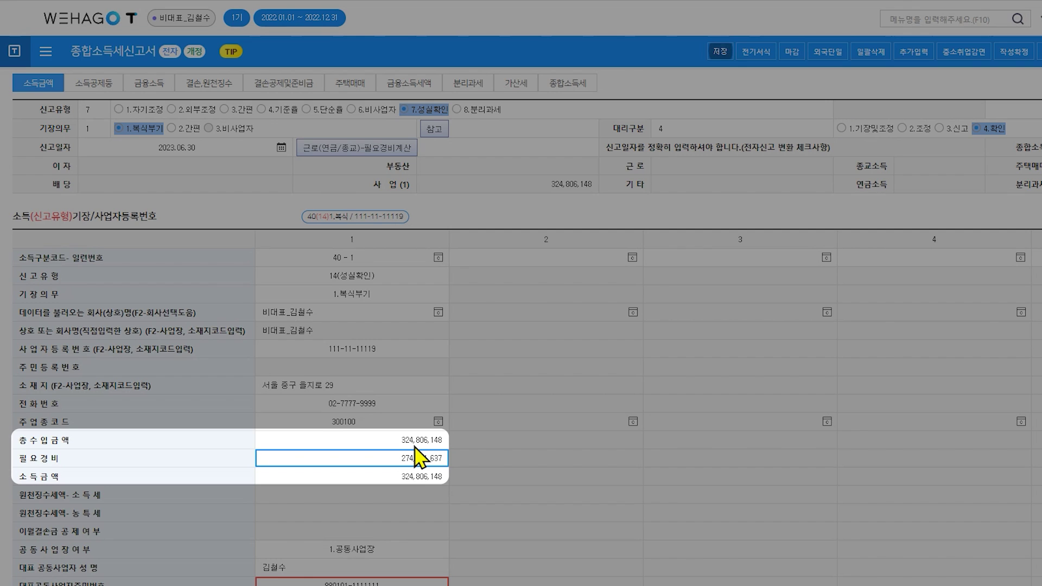
{"action": "key", "text": "Return"}
Replace the representative joint-business owner's name and resident registration number.
{"action": "scroll", "coordinate": [416, 447], "scroll_direction": "down", "scroll_amount": 1}
{"action": "left_click", "coordinate": [373, 499]}
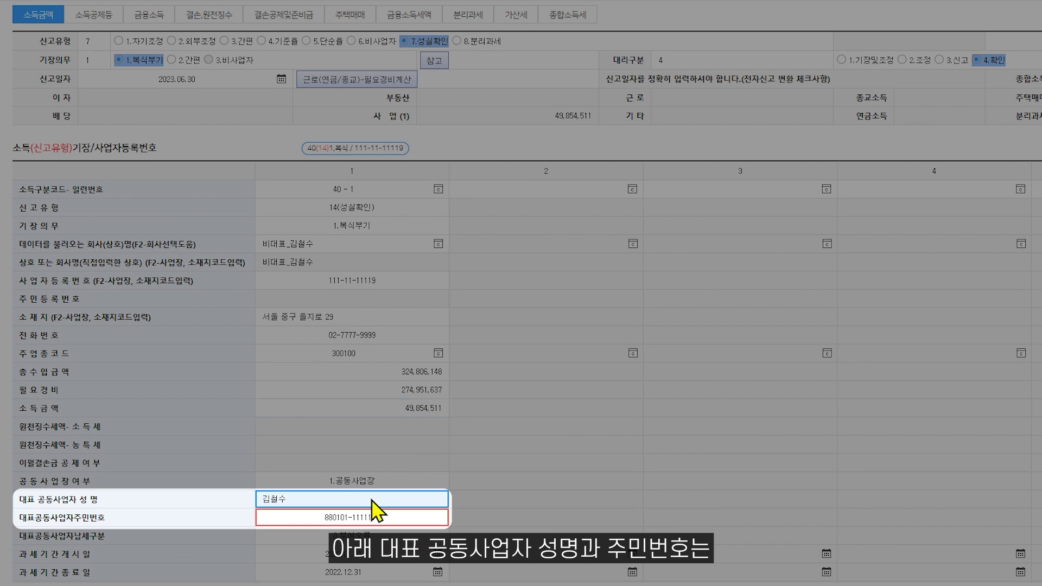
{"action": "key", "text": "Return"}
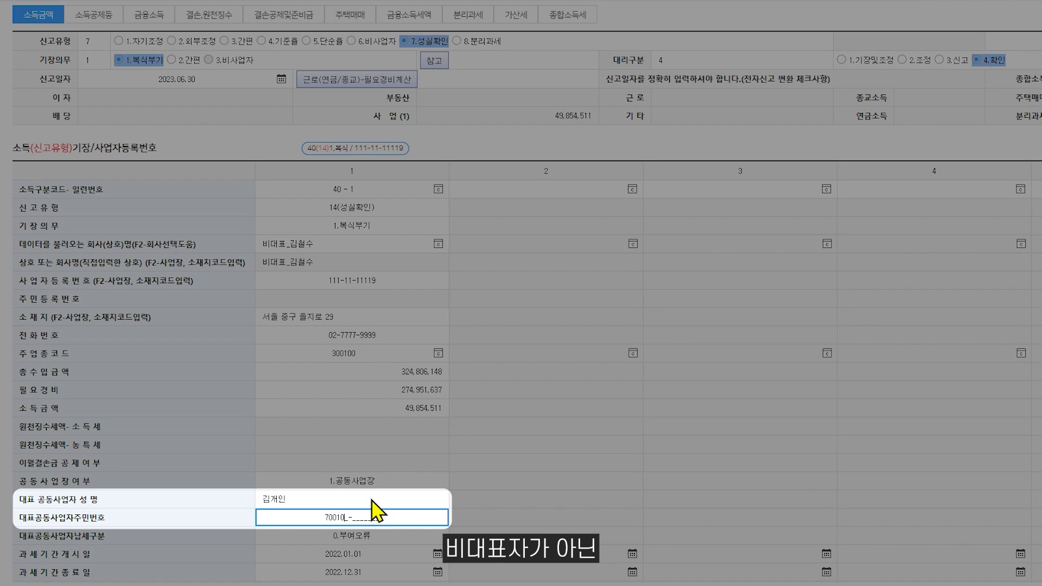
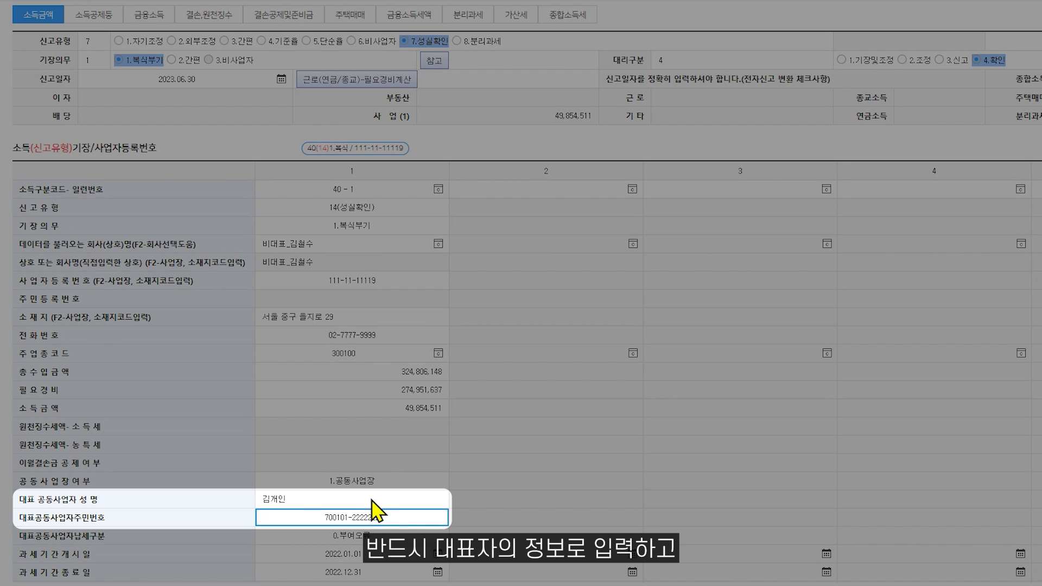
{"action": "key", "text": "Return"}
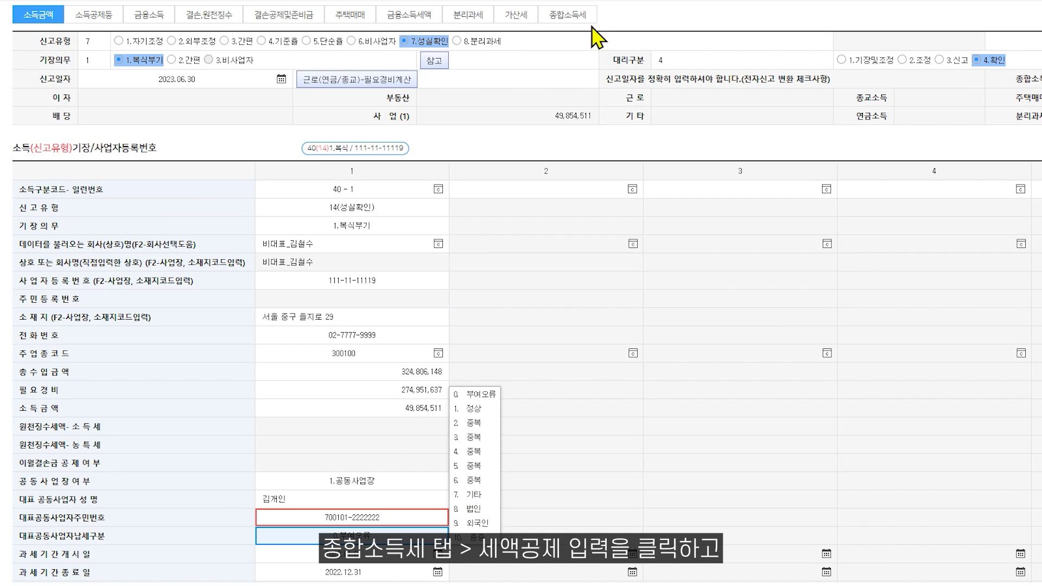
Reload the tax credit statement from the 종합소득세 summary and review the refreshed figures.
{"action": "left_click", "coordinate": [583, 15]}
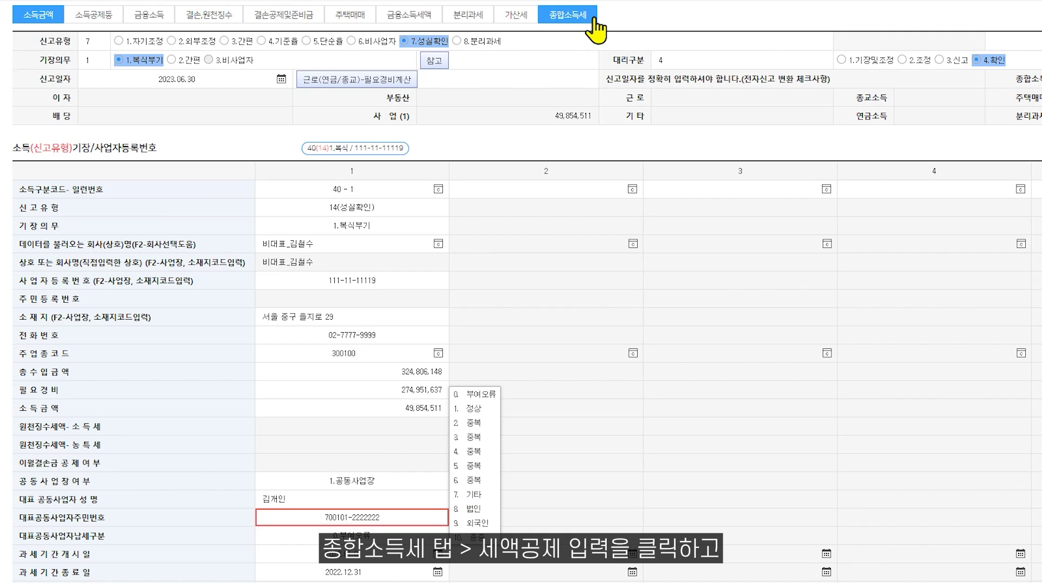
{"action": "left_click", "coordinate": [1022, 266]}
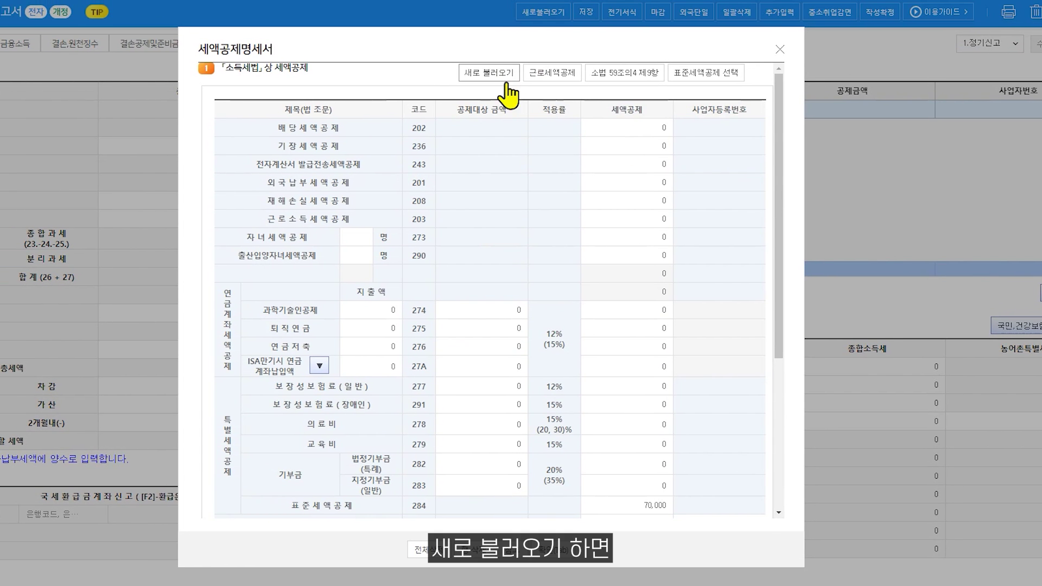
{"action": "left_click", "coordinate": [507, 74]}
{"action": "left_click", "coordinate": [517, 357]}
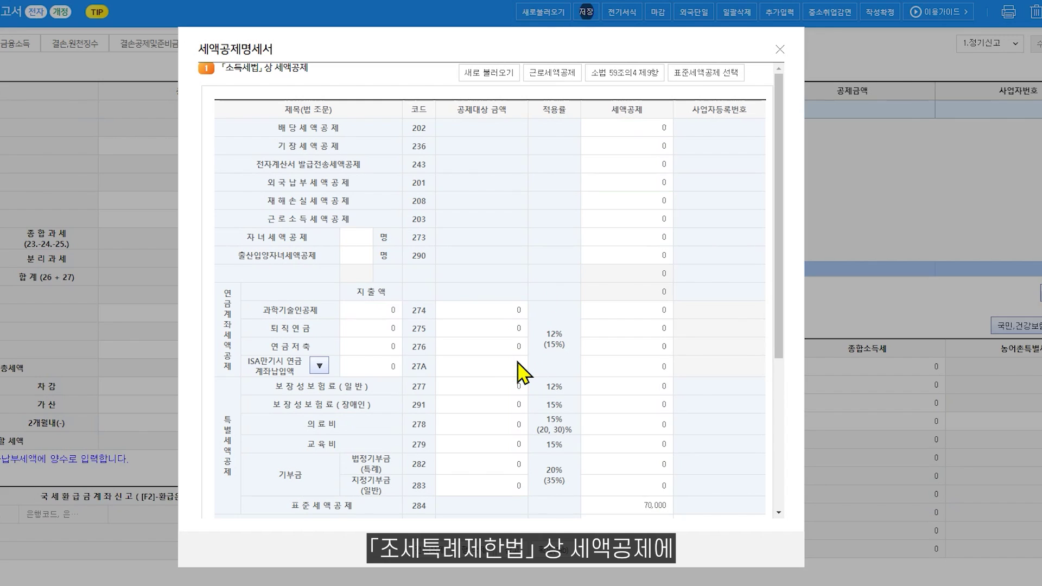
{"action": "scroll", "coordinate": [521, 372], "scroll_direction": "down", "scroll_amount": 4}
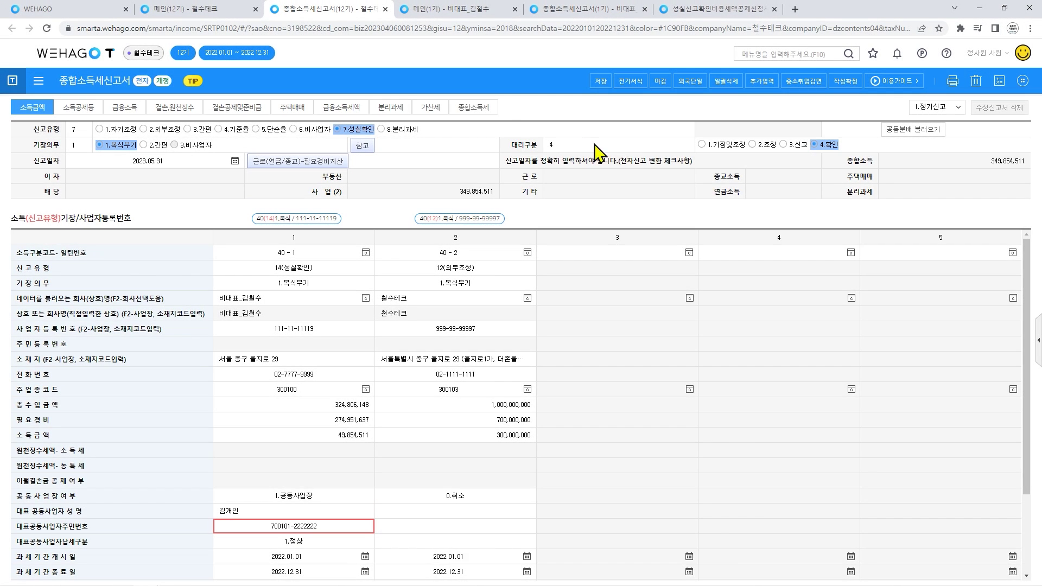
Add credit code 267 for sincere-filing confirmation costs to the tax credit table.
{"action": "left_click", "coordinate": [580, 91]}
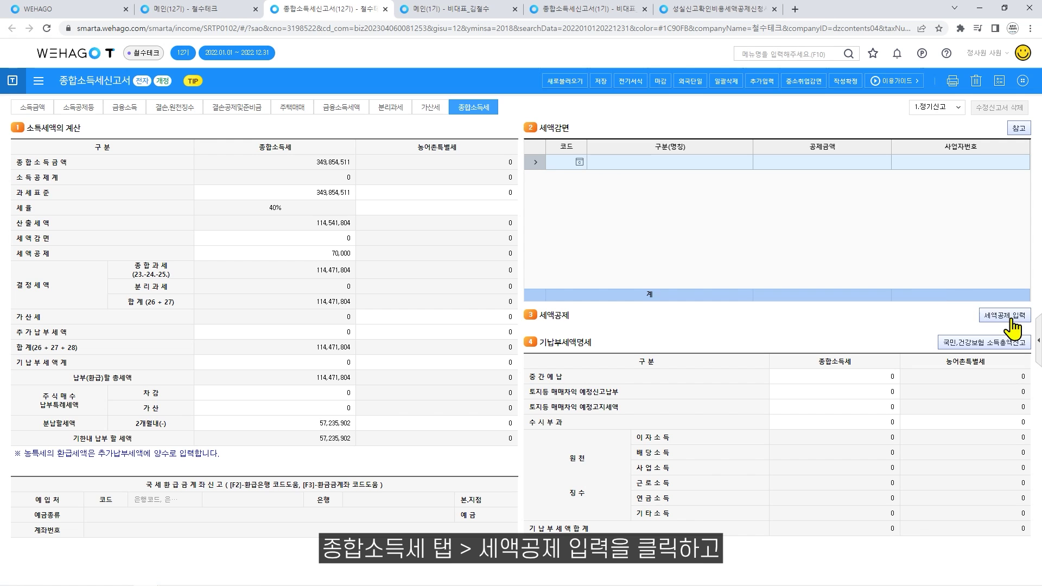
{"action": "left_click", "coordinate": [1013, 323]}
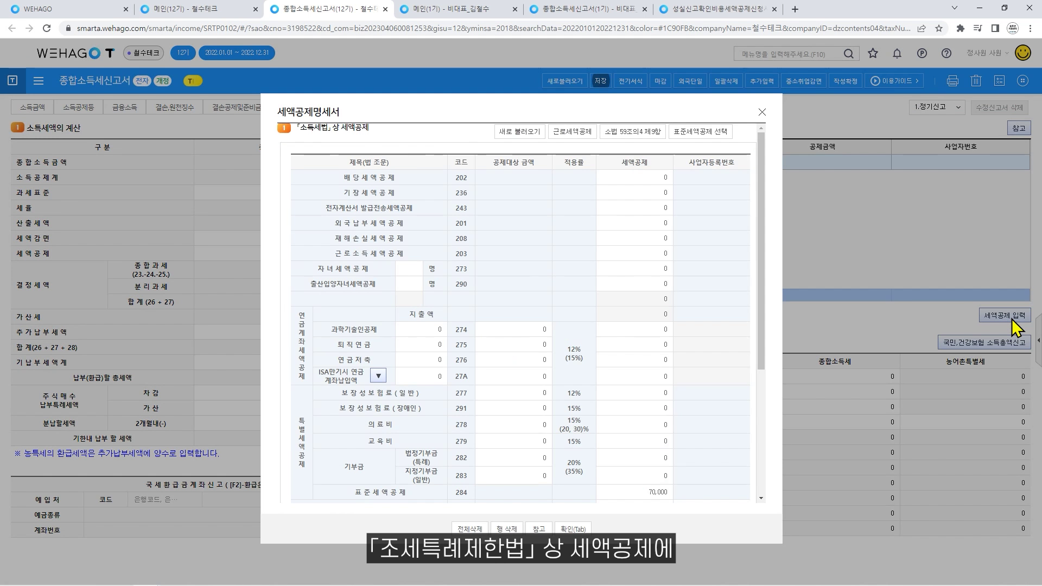
{"action": "scroll", "coordinate": [781, 242], "scroll_direction": "down", "scroll_amount": 5}
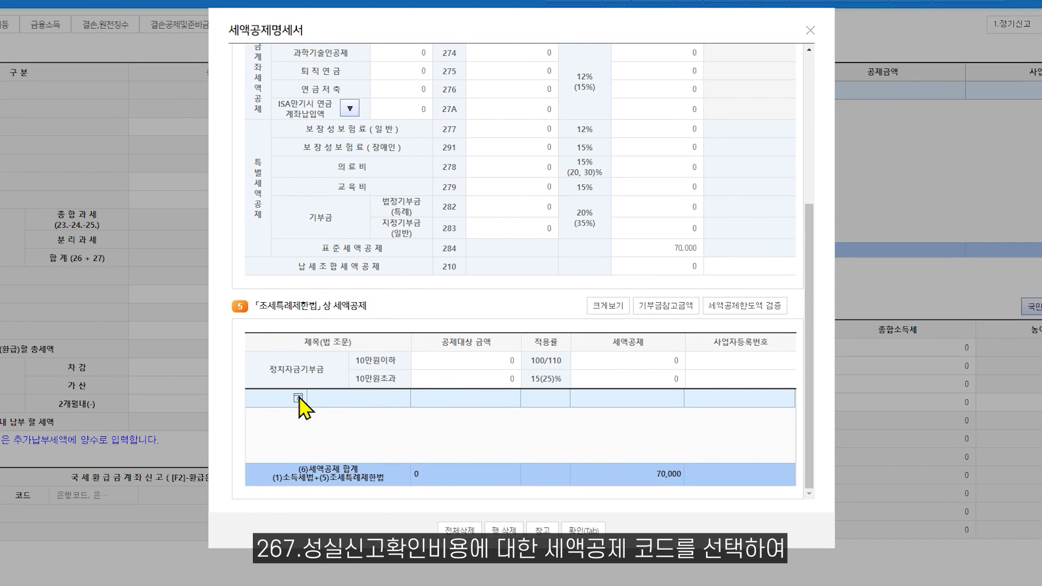
{"action": "left_click", "coordinate": [298, 398]}
{"action": "scroll", "coordinate": [531, 332], "scroll_direction": "down", "scroll_amount": 5}
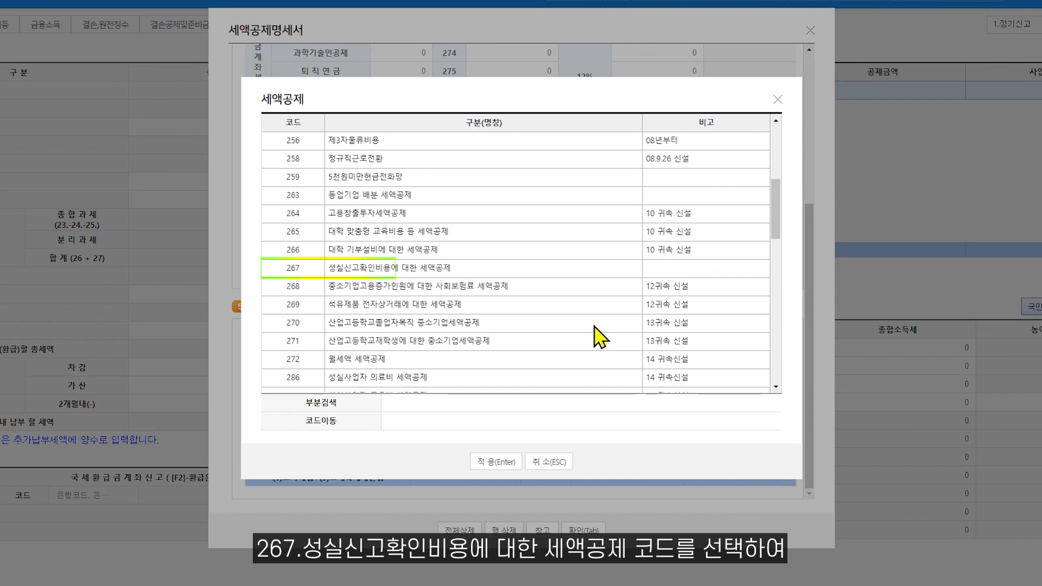
{"action": "left_click", "coordinate": [680, 273]}
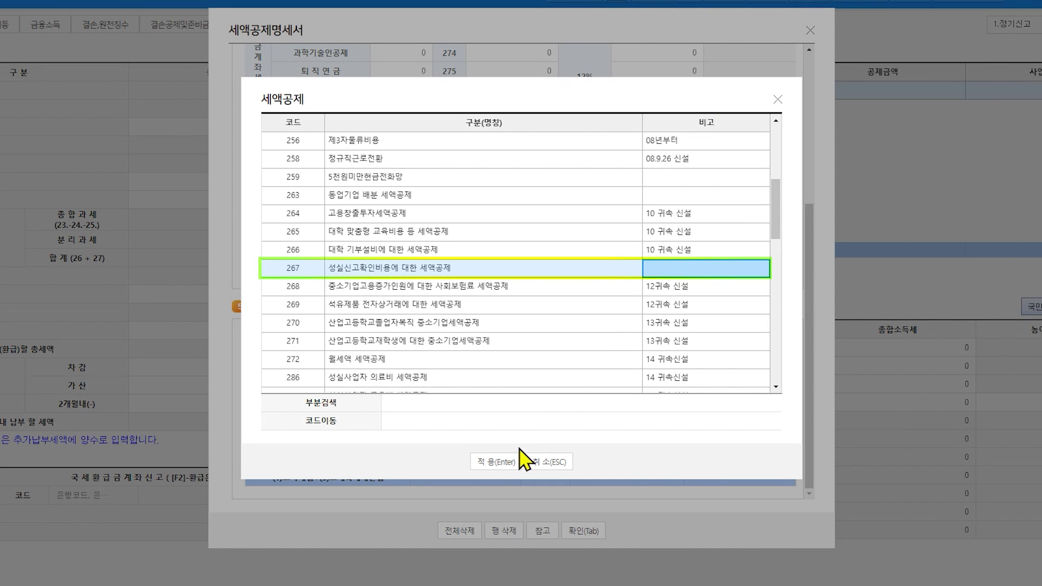
{"action": "left_click", "coordinate": [502, 463]}
Enter 1,200,000 as base and credit amounts, plus the business registration number.
{"action": "left_click", "coordinate": [483, 401]}
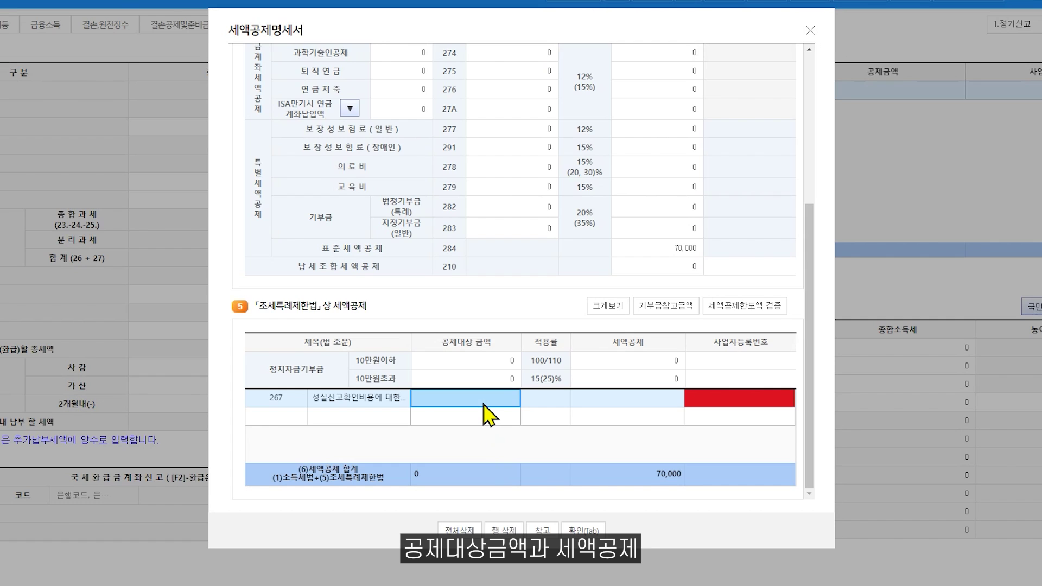
{"action": "type", "text": "12"}
{"action": "key", "text": "Return"}
{"action": "type", "text": "1,20"}
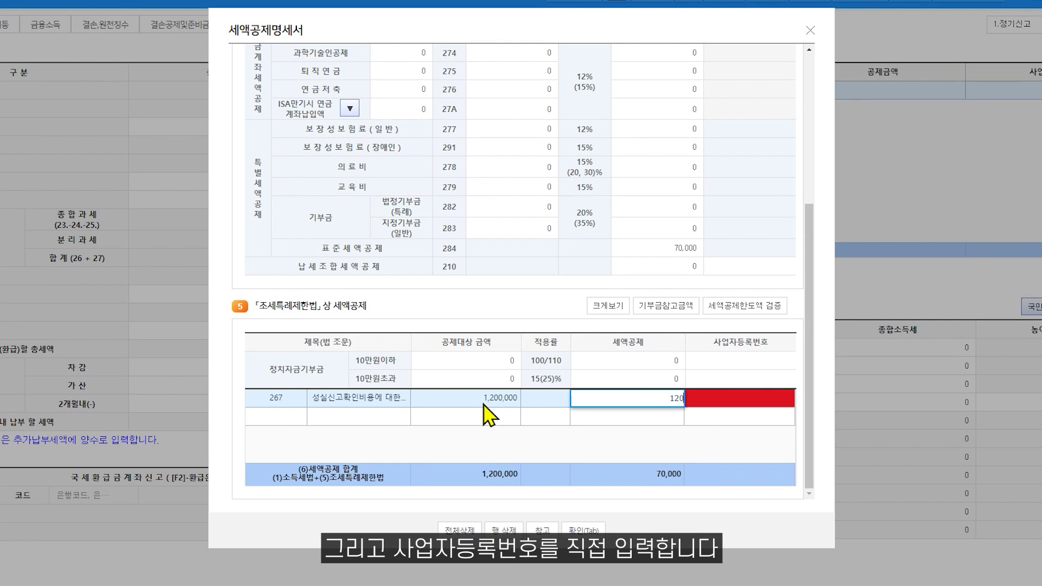
{"action": "type", "text": "0,000"}
{"action": "key", "text": "Return"}
{"action": "type", "text": "111-11-11"}
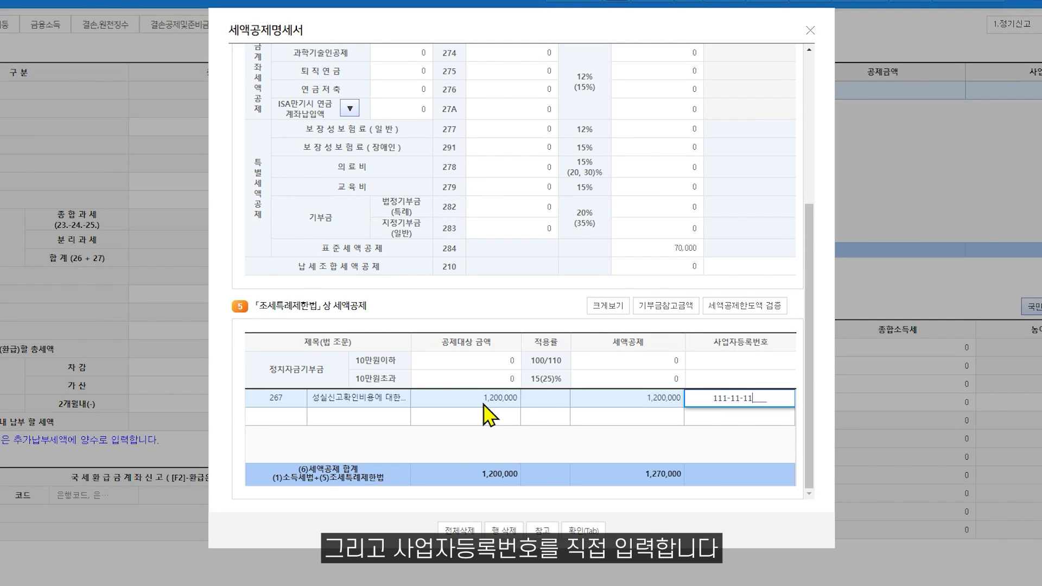
{"action": "type", "text": "119"}
{"action": "key", "text": "Return"}
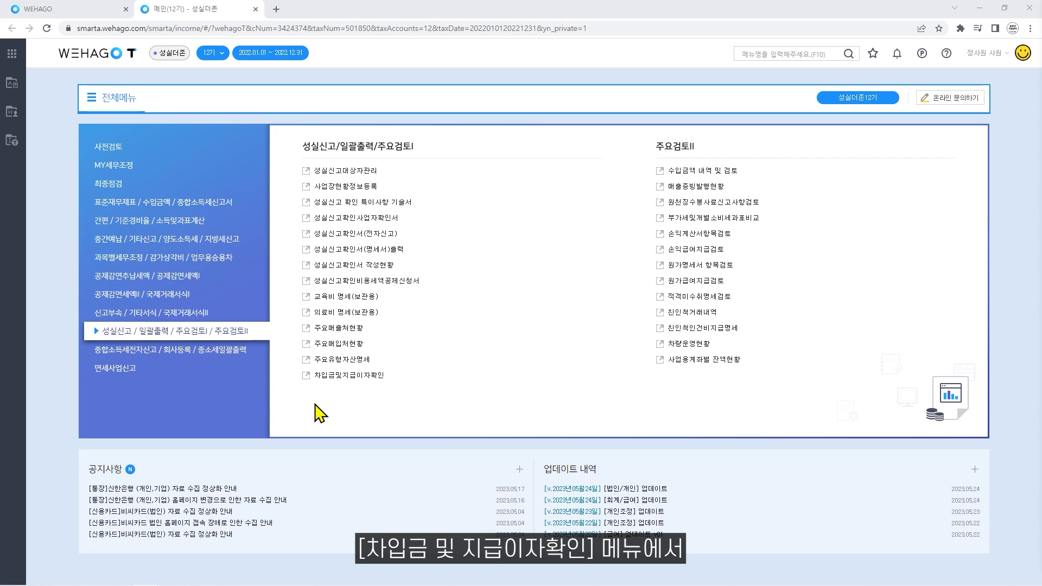
Start a borrowings entry with account code 293 long-term borrowings and lender code 10.
{"action": "left_click", "coordinate": [307, 377]}
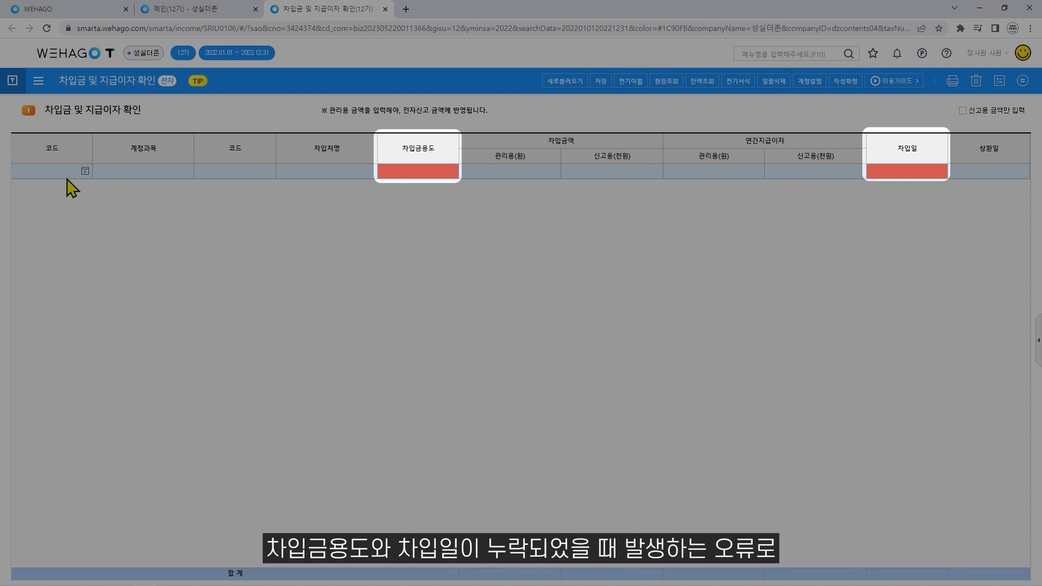
{"action": "type", "text": "293"}
{"action": "key", "text": "Return"}
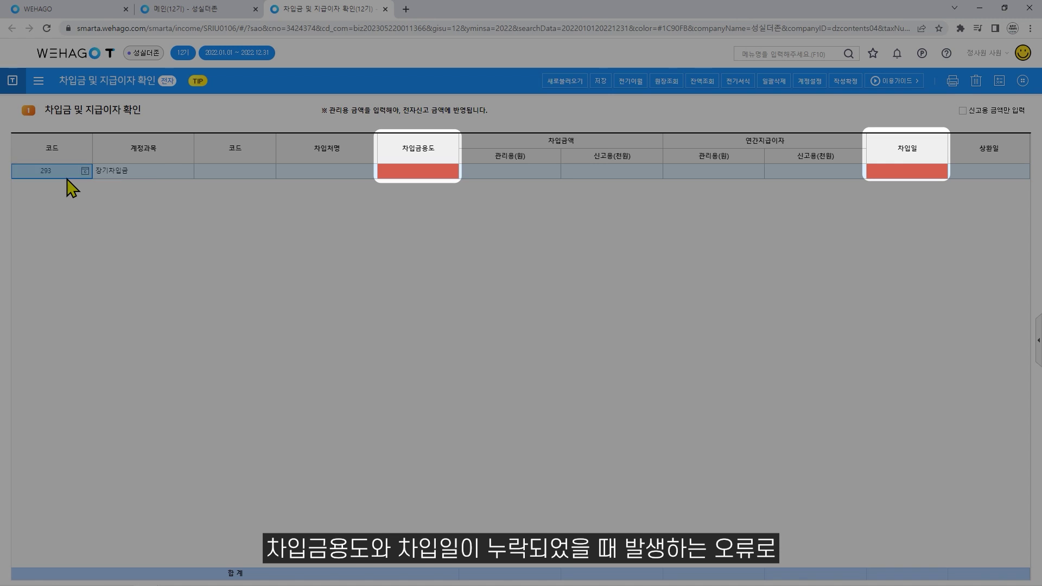
{"action": "type", "text": "10"}
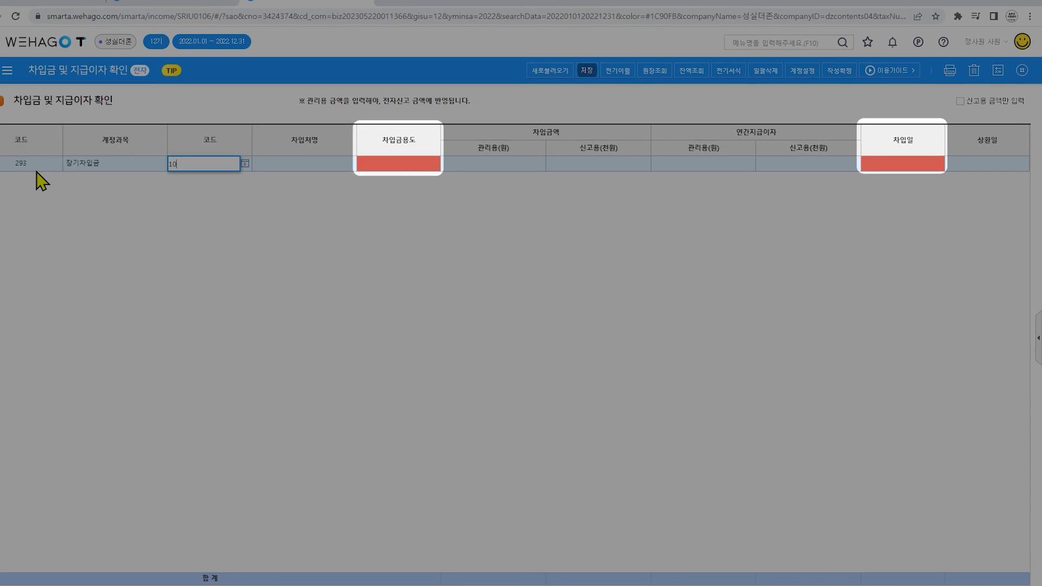
{"action": "key", "text": "Return"}
{"action": "key", "text": "Return"}
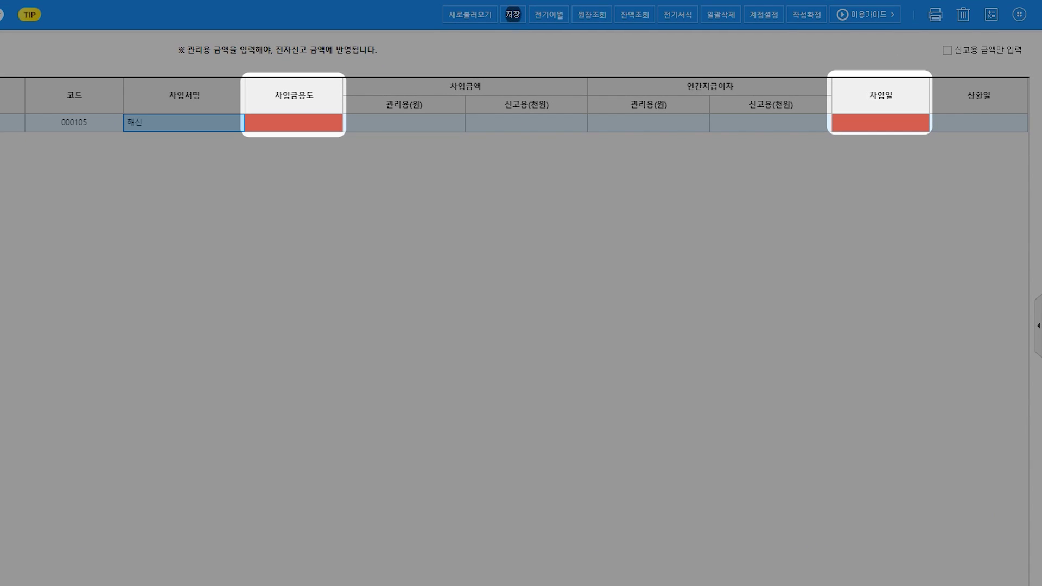
Enter purpose 시설투자, 20,000,000 borrowed on 2022-01-01, and save the statement.
{"action": "key", "text": "Return"}
{"action": "type", "text": "시설투자"}
{"action": "key", "text": "Return"}
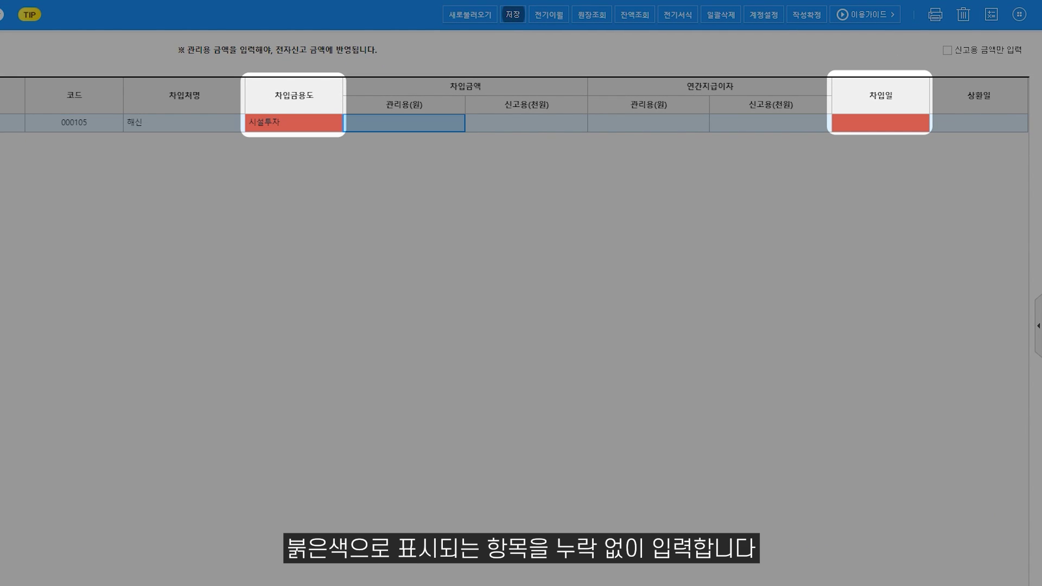
{"action": "type", "text": "20,000,000"}
{"action": "key", "text": "Return"}
{"action": "key", "text": "Return"}
{"action": "key", "text": "Return"}
{"action": "key", "text": "Return"}
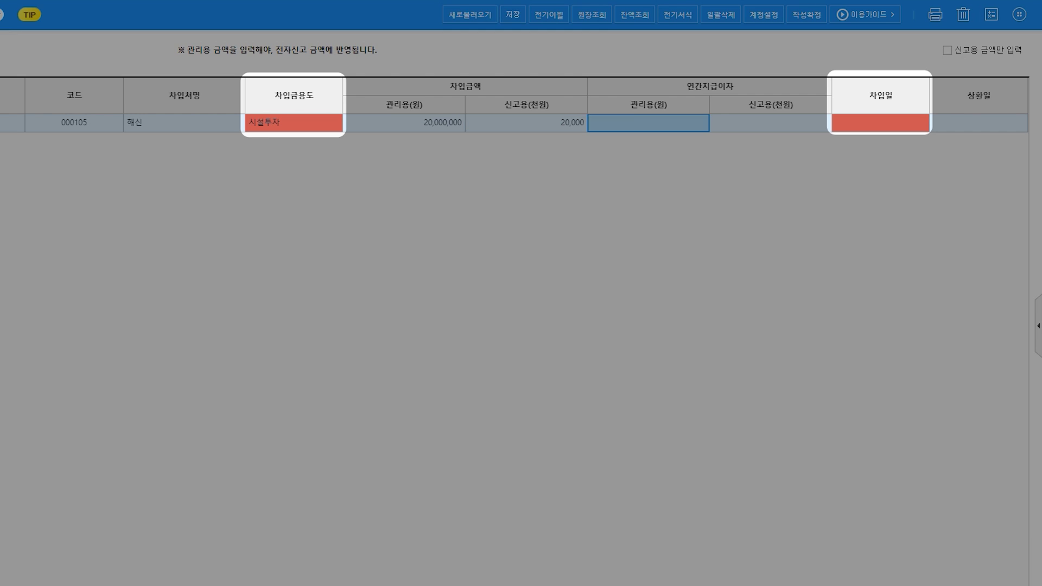
{"action": "type", "text": "2022-01-01"}
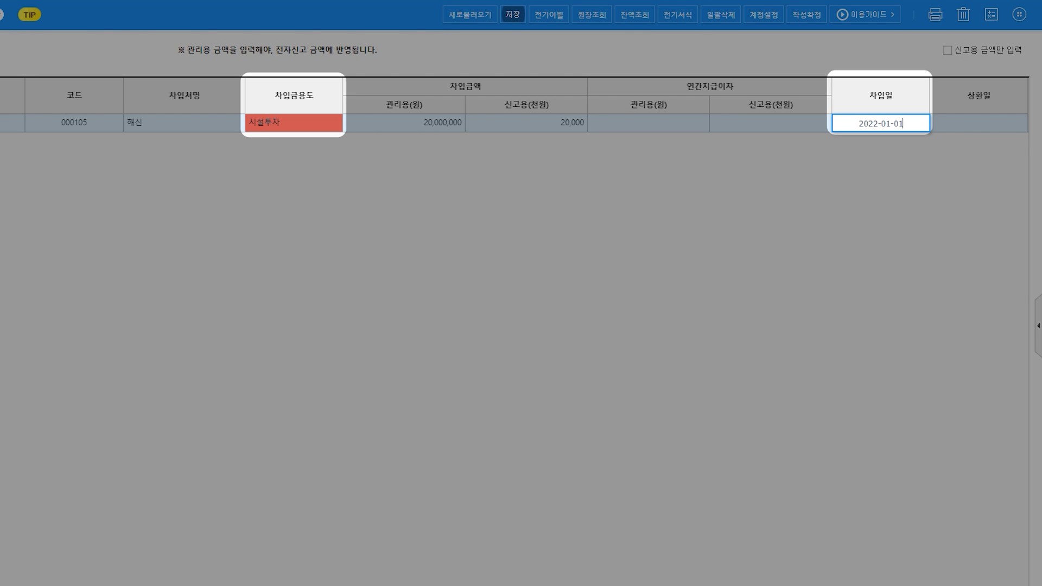
{"action": "key", "text": "Return"}
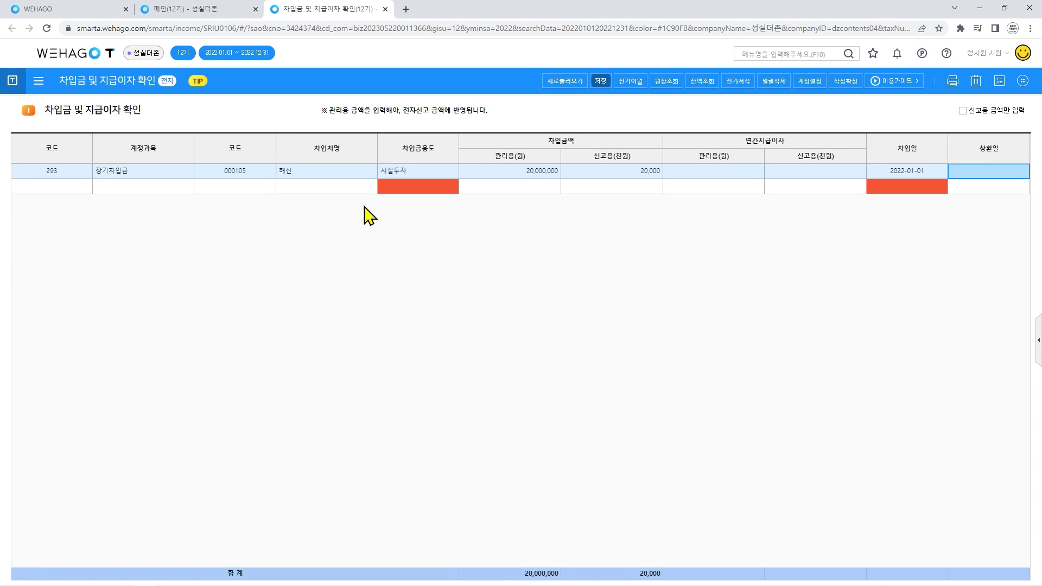
{"action": "left_click", "coordinate": [600, 82]}
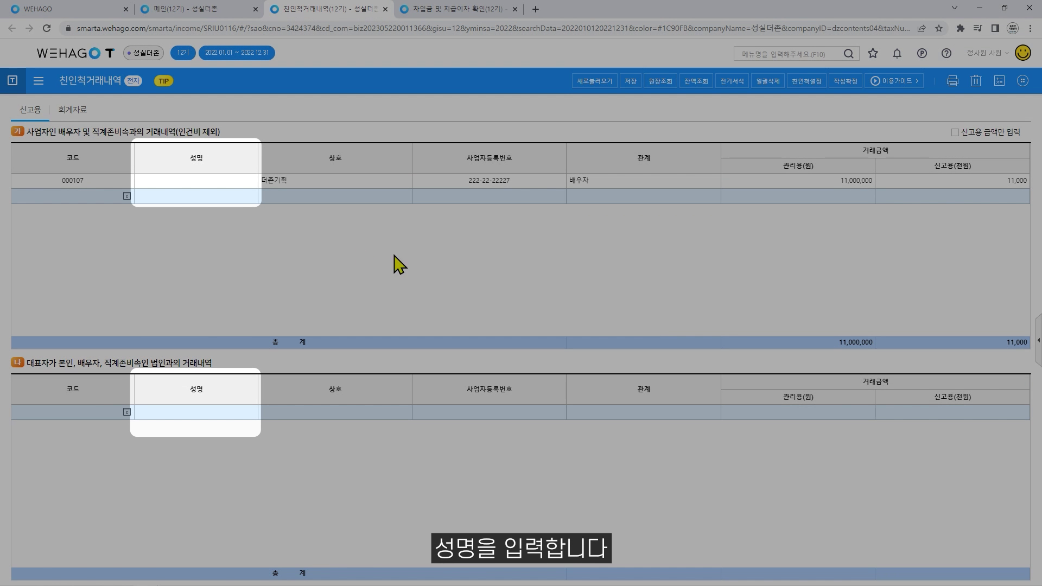
Enter the relative's name for row 000107 and save the related-party transaction form.
{"action": "left_click", "coordinate": [230, 185]}
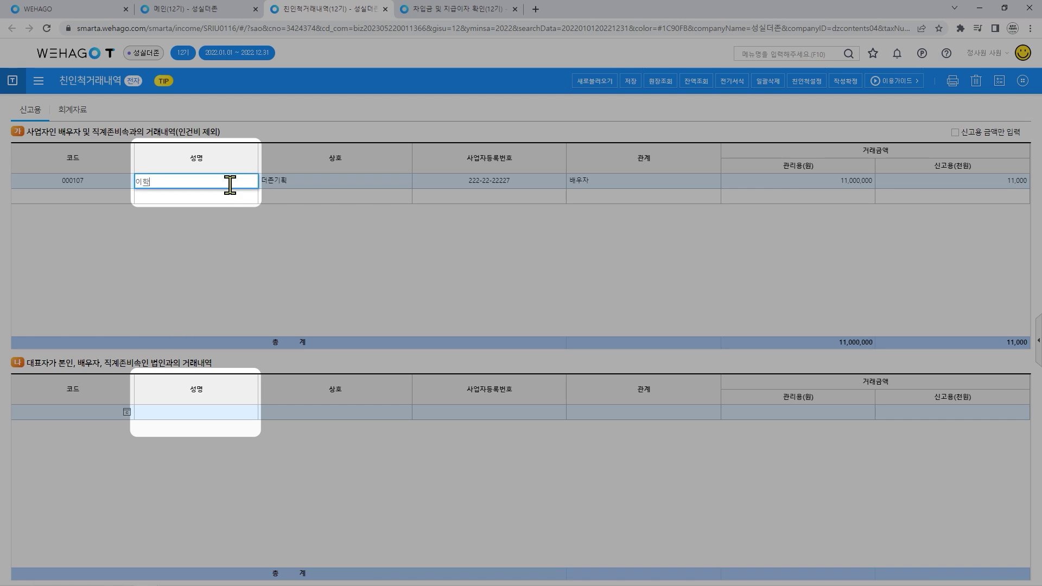
{"action": "key", "text": "Return"}
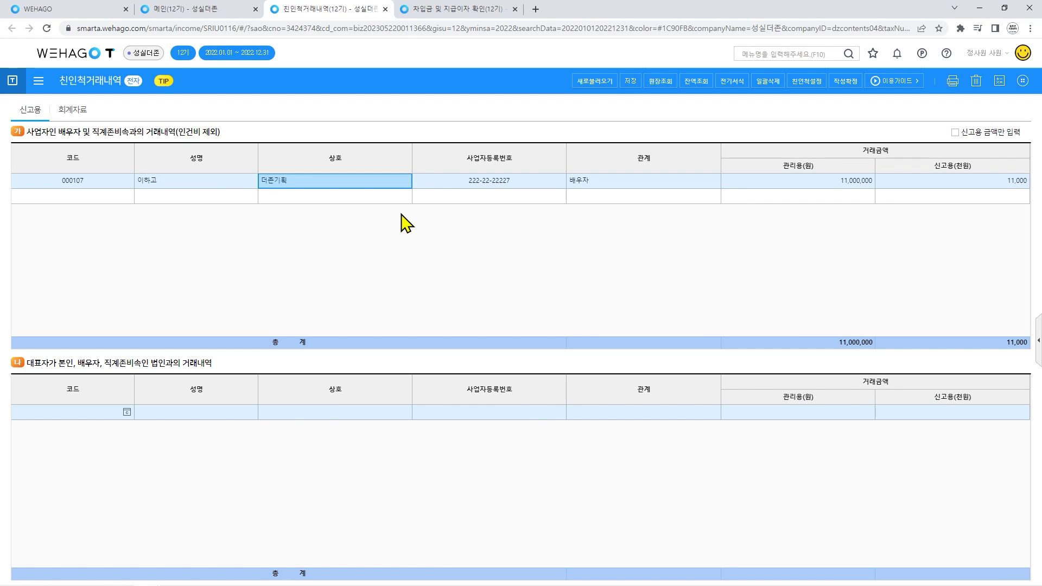
{"action": "left_click", "coordinate": [632, 82]}
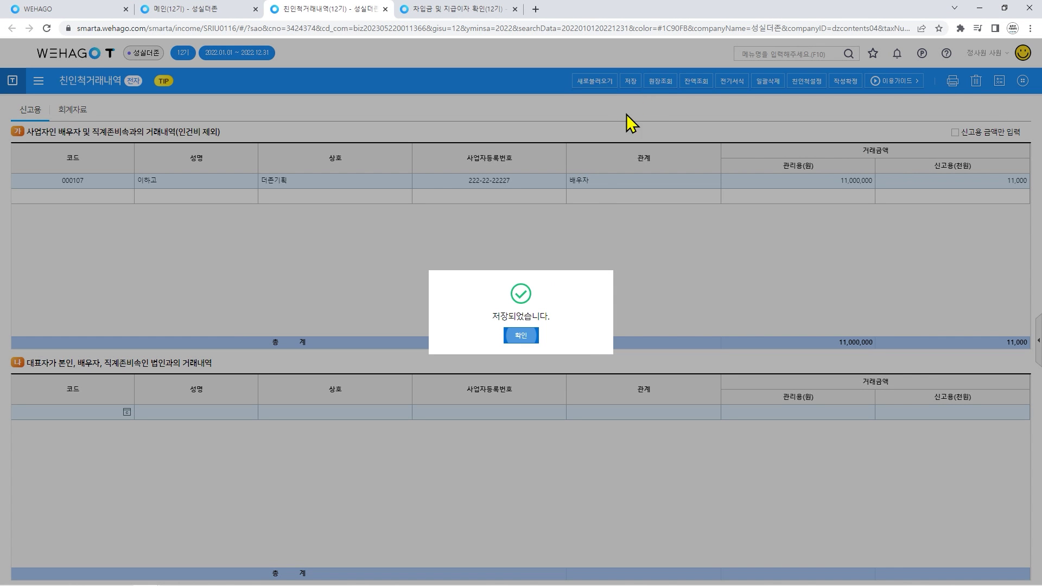
{"action": "left_click", "coordinate": [524, 336]}
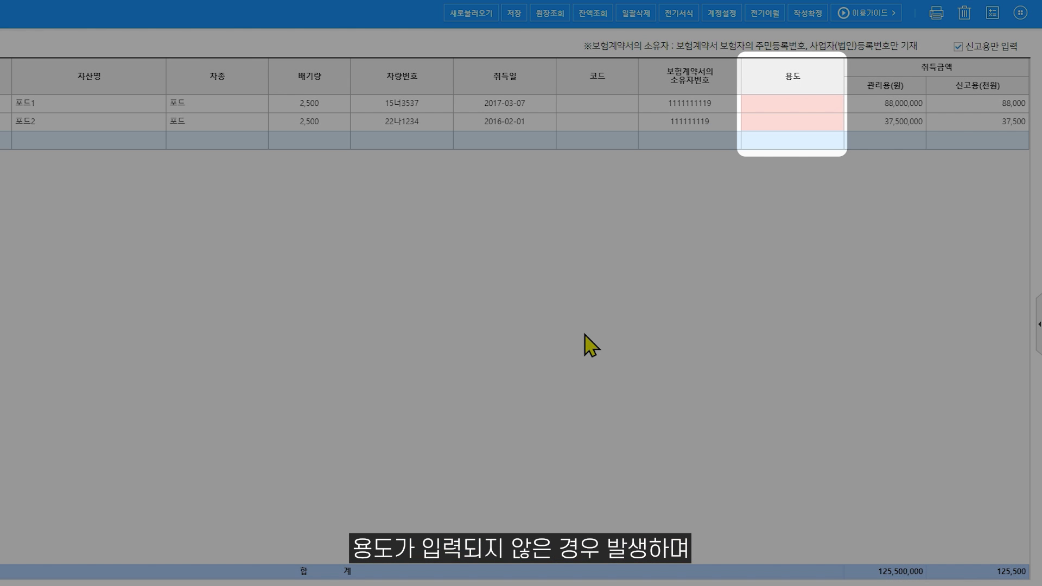
Enter 업무용 as the use for vehicles 포드1 and 포드2 and save the vehicle operation form.
{"action": "left_click", "coordinate": [797, 110]}
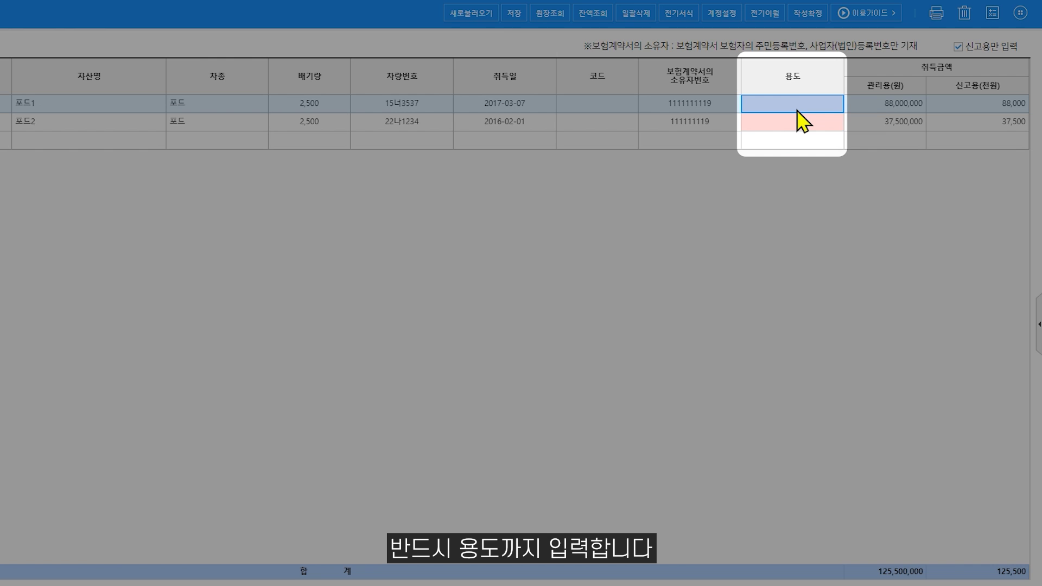
{"action": "type", "text": "업무용"}
{"action": "key", "text": "Return"}
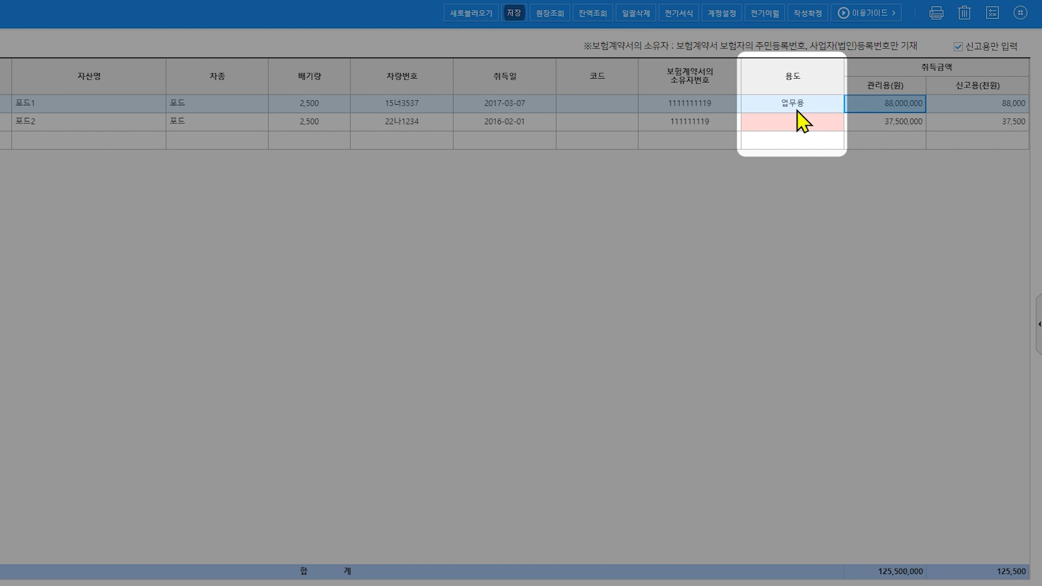
{"action": "left_click", "coordinate": [804, 124]}
{"action": "type", "text": "업무용"}
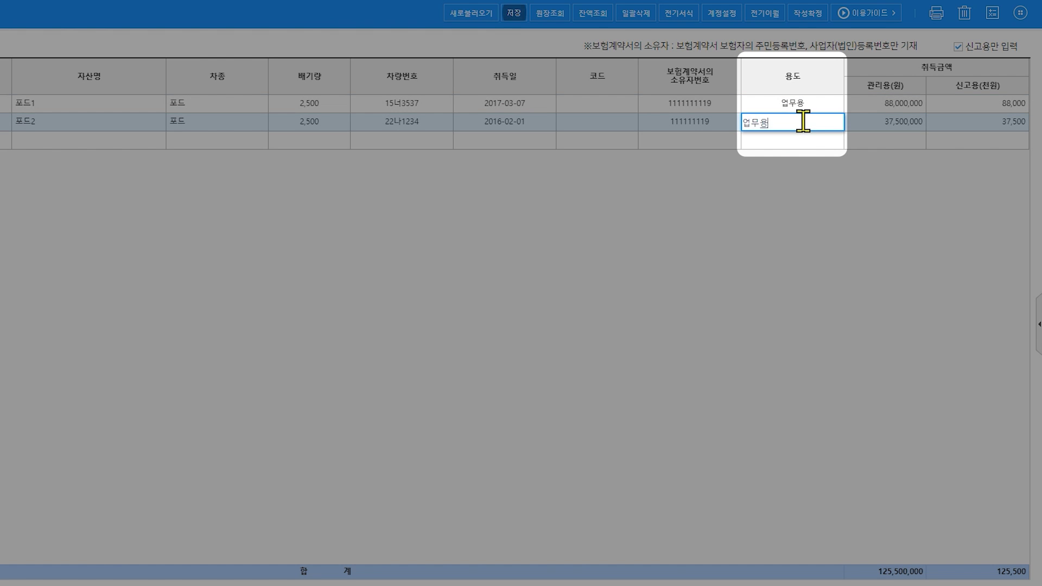
{"action": "key", "text": "Return"}
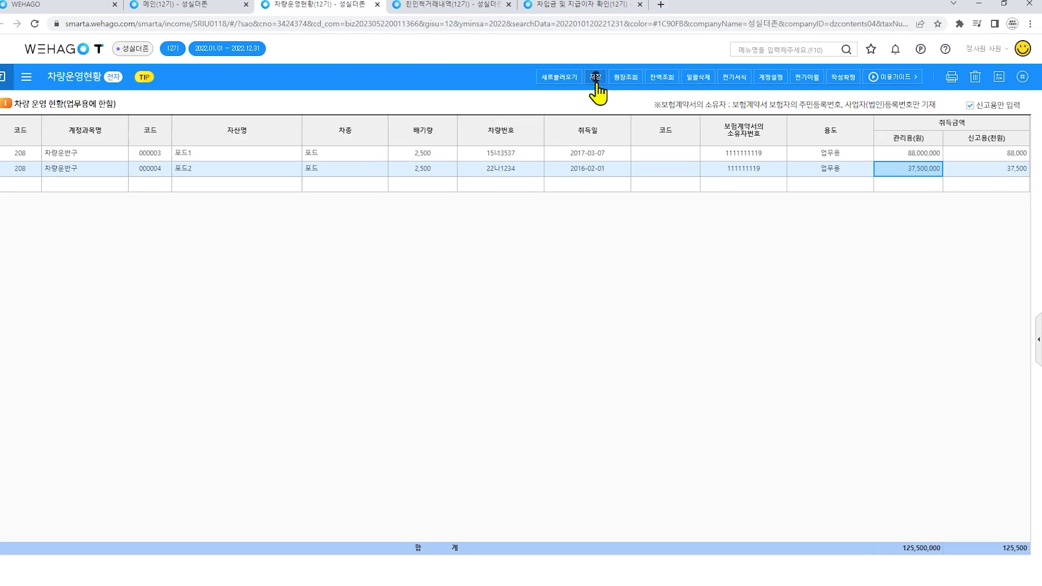
{"action": "left_click", "coordinate": [514, 13]}
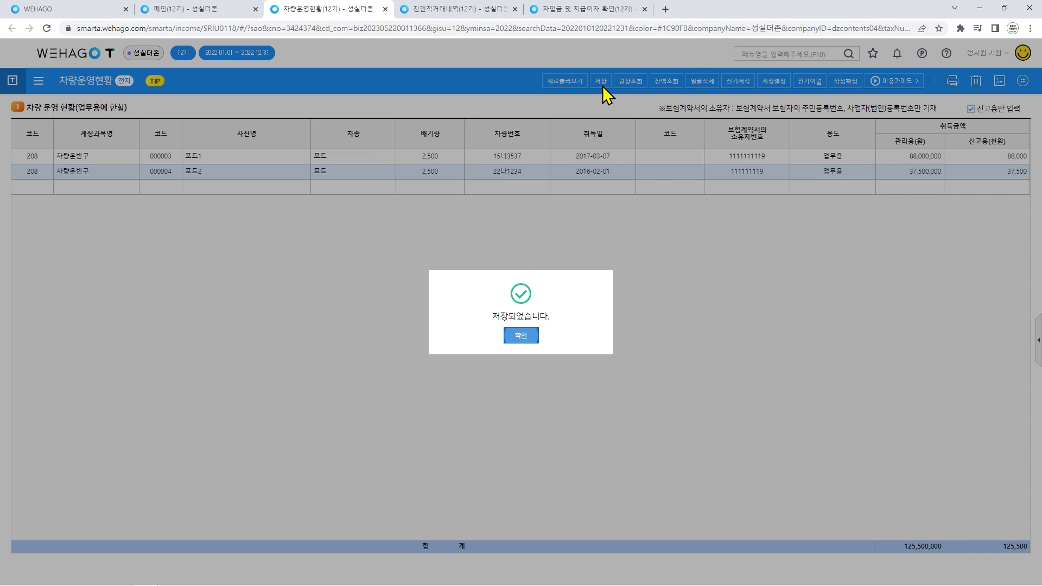
{"action": "left_click", "coordinate": [522, 338]}
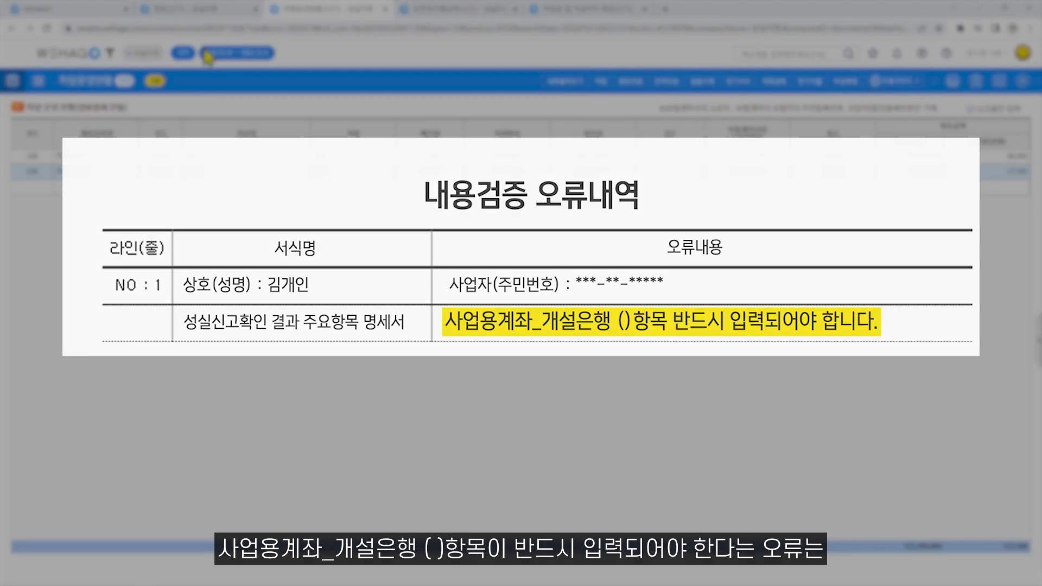
Open 사업용계좌별 잔액현황 from the main menu and assign the 보통예금 account bank code 001 (한국은행).
{"action": "left_click", "coordinate": [191, 9]}
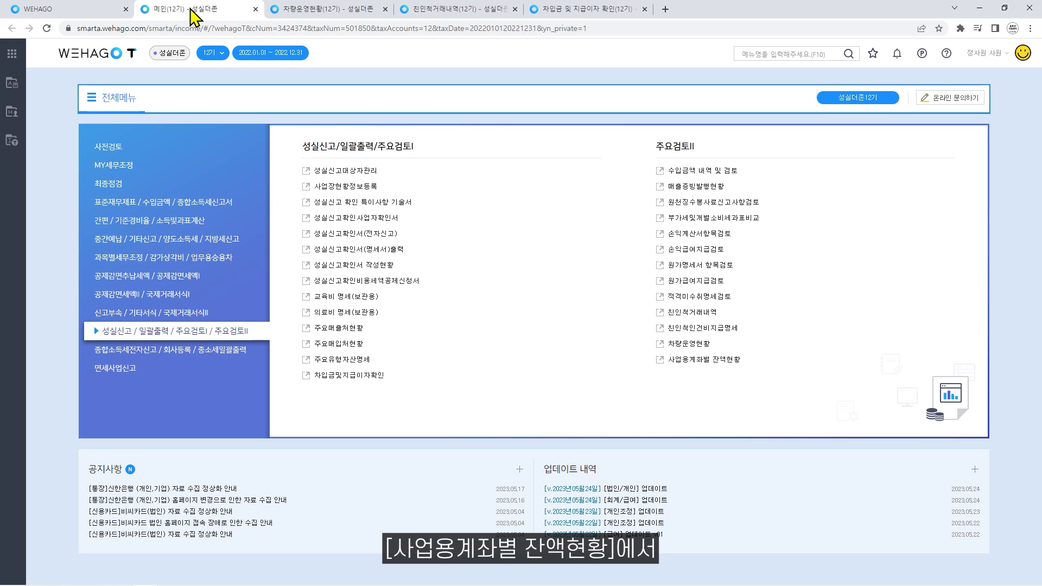
{"action": "left_click", "coordinate": [659, 362]}
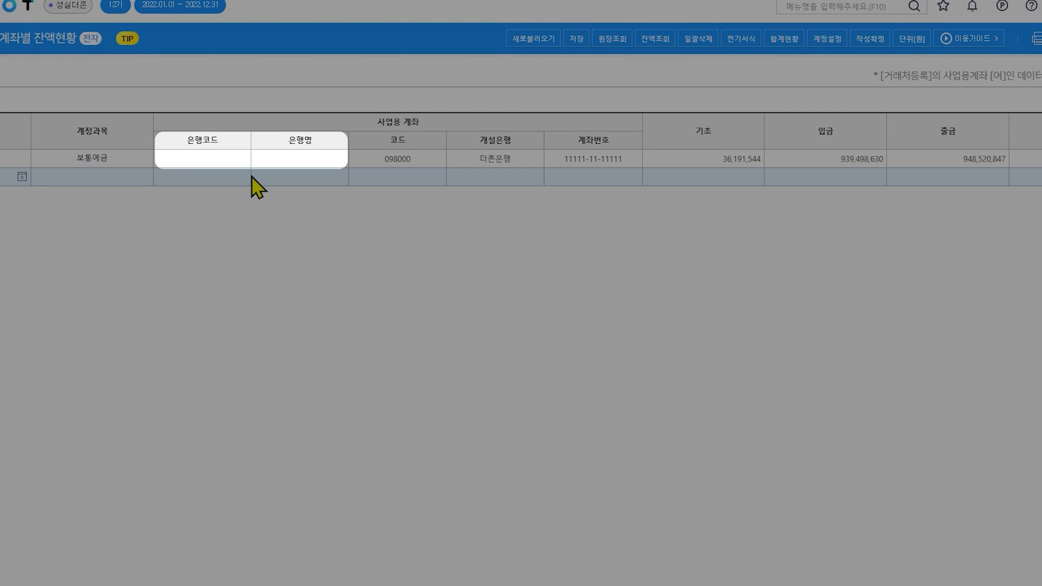
{"action": "left_click", "coordinate": [242, 160]}
{"action": "left_click", "coordinate": [540, 472]}
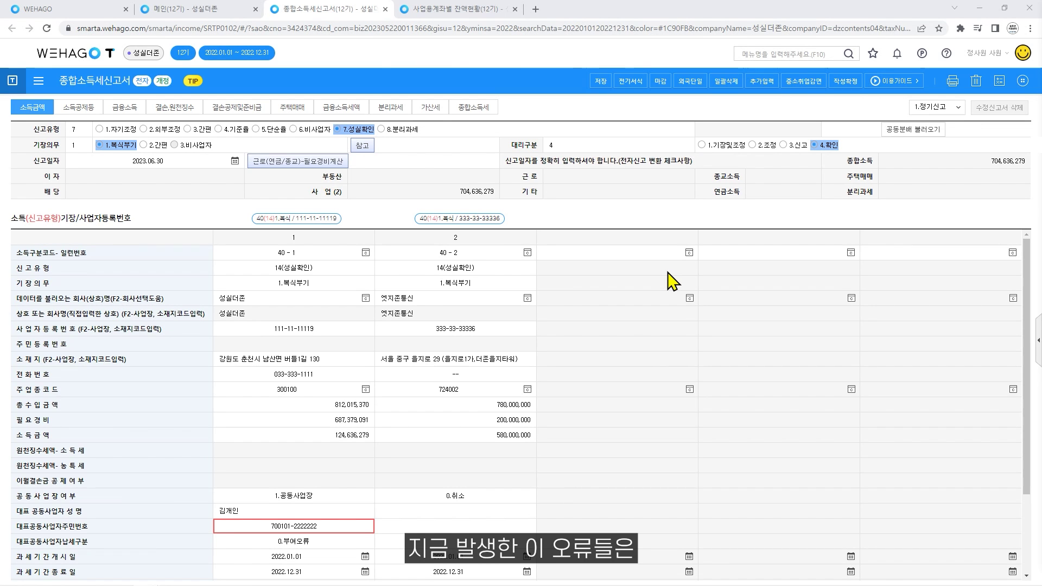
Scroll through the 41 forms in the e-filing close list, then exit without closing the filing.
{"action": "left_click", "coordinate": [660, 83]}
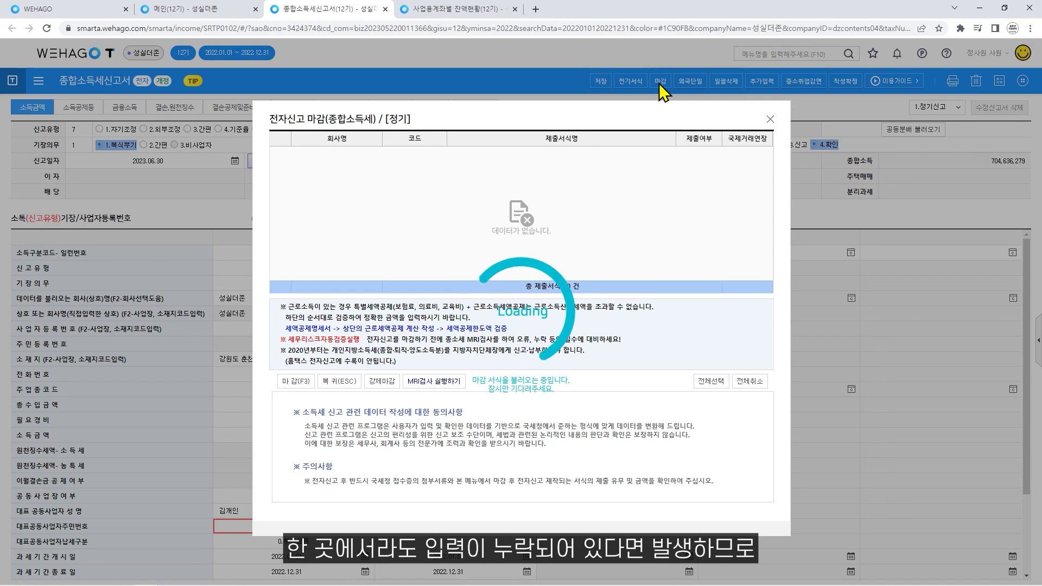
{"action": "left_click_drag", "start_coordinate": [762, 162], "coordinate": [777, 263]}
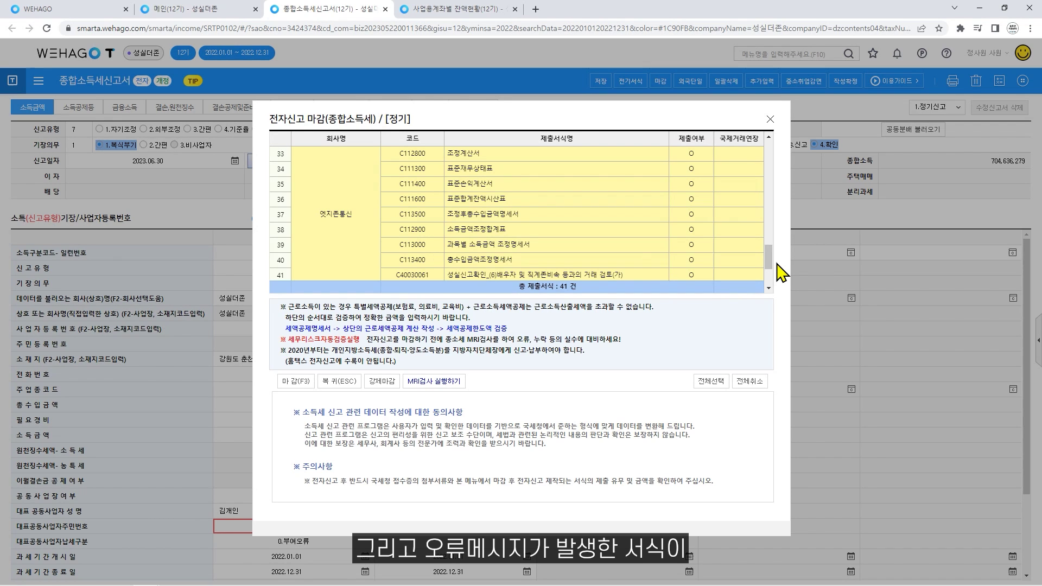
{"action": "left_click", "coordinate": [770, 119]}
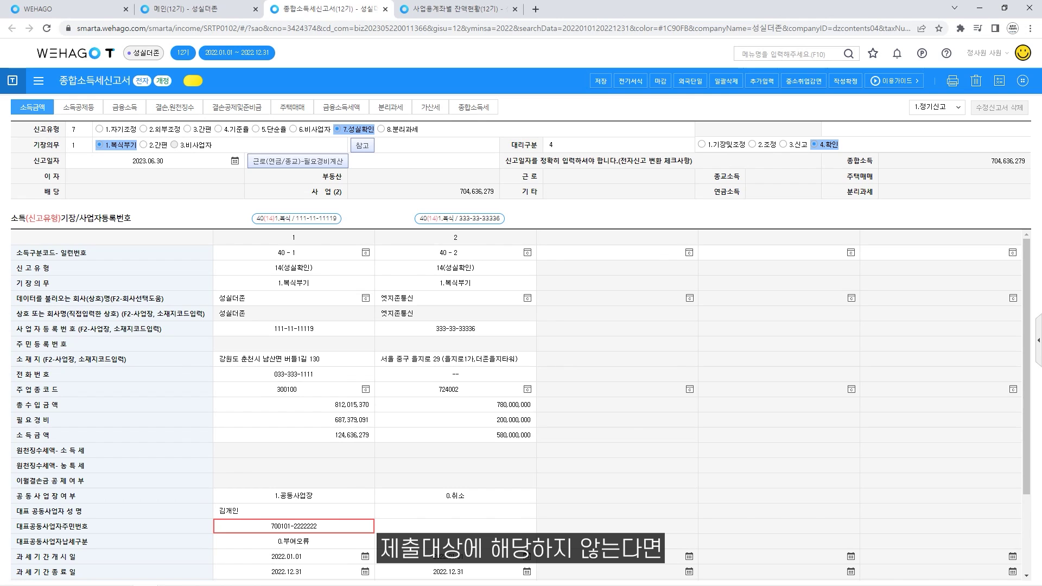
Delete all rows on 사업용계좌별 잔액현황, save the empty page, and return to 종합소득세신고서.
{"action": "left_click", "coordinate": [469, 15]}
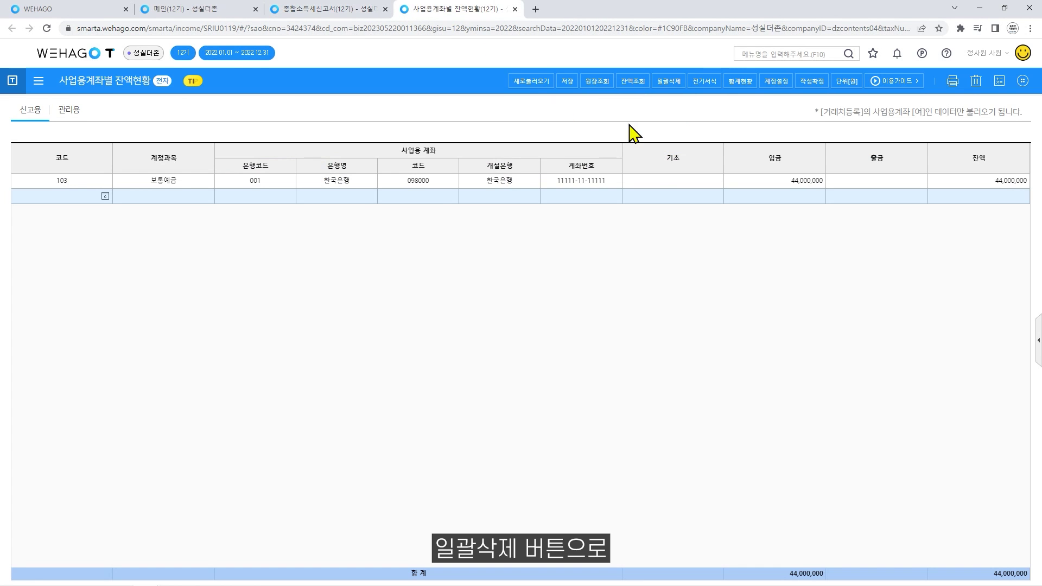
{"action": "left_click", "coordinate": [669, 81]}
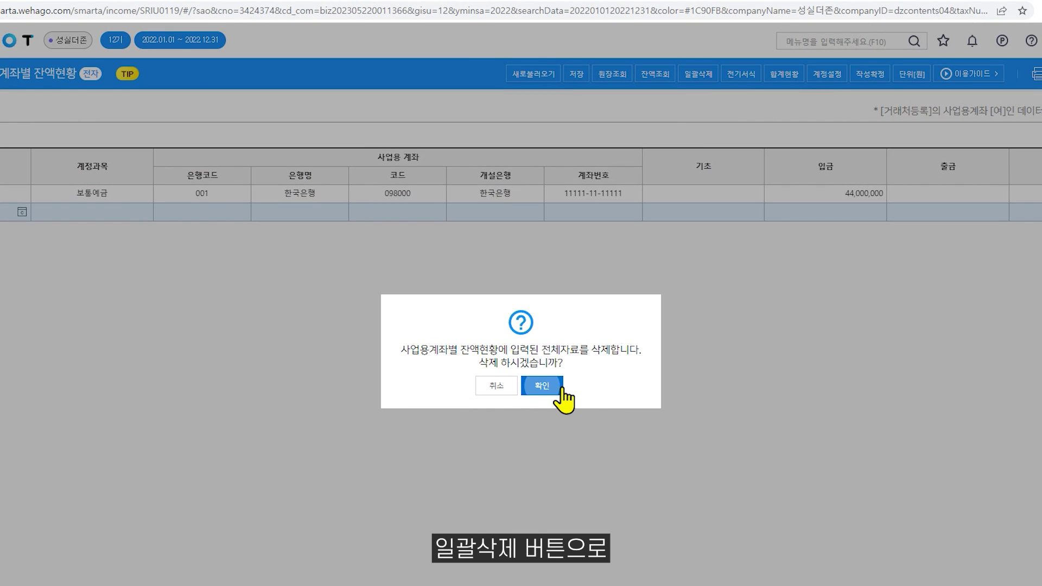
{"action": "left_click", "coordinate": [562, 389]}
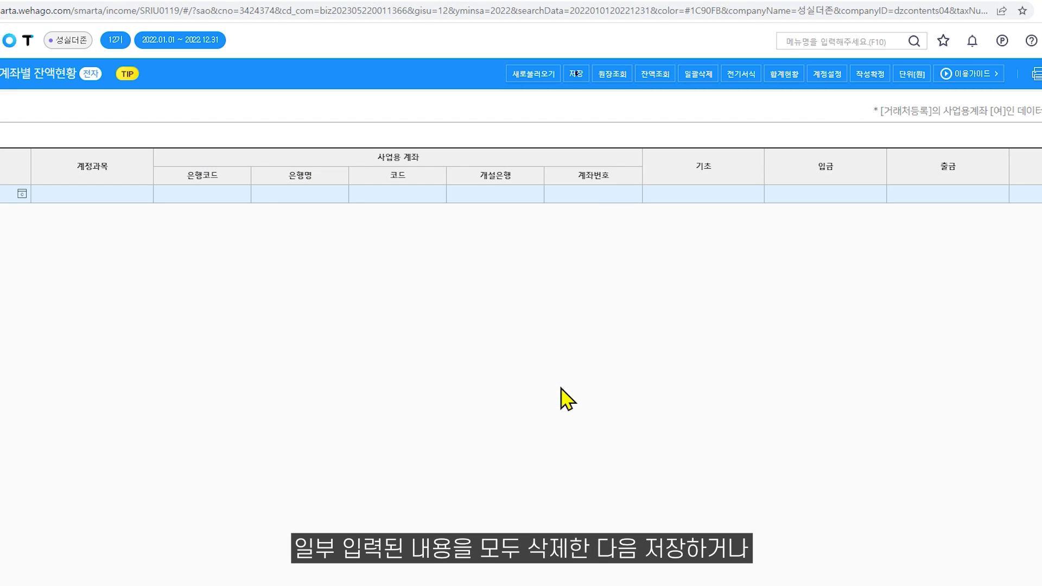
{"action": "left_click", "coordinate": [576, 81]}
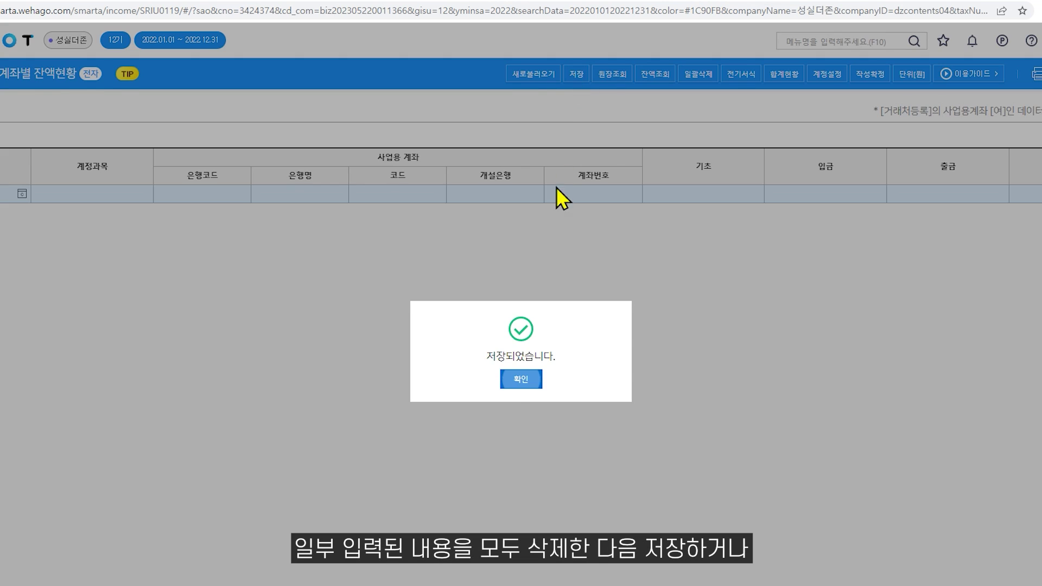
{"action": "left_click", "coordinate": [520, 383]}
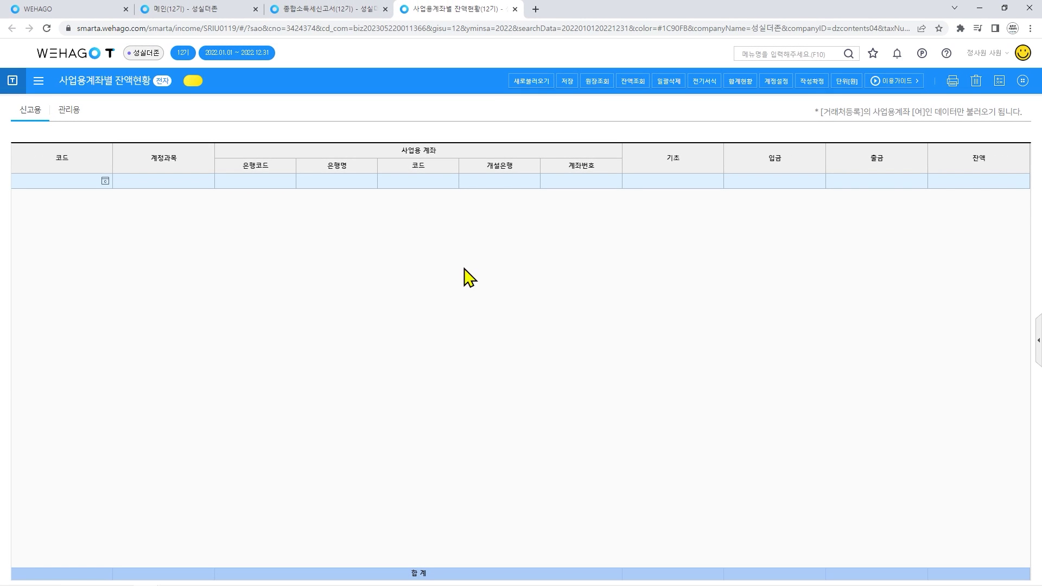
{"action": "left_click", "coordinate": [343, 21]}
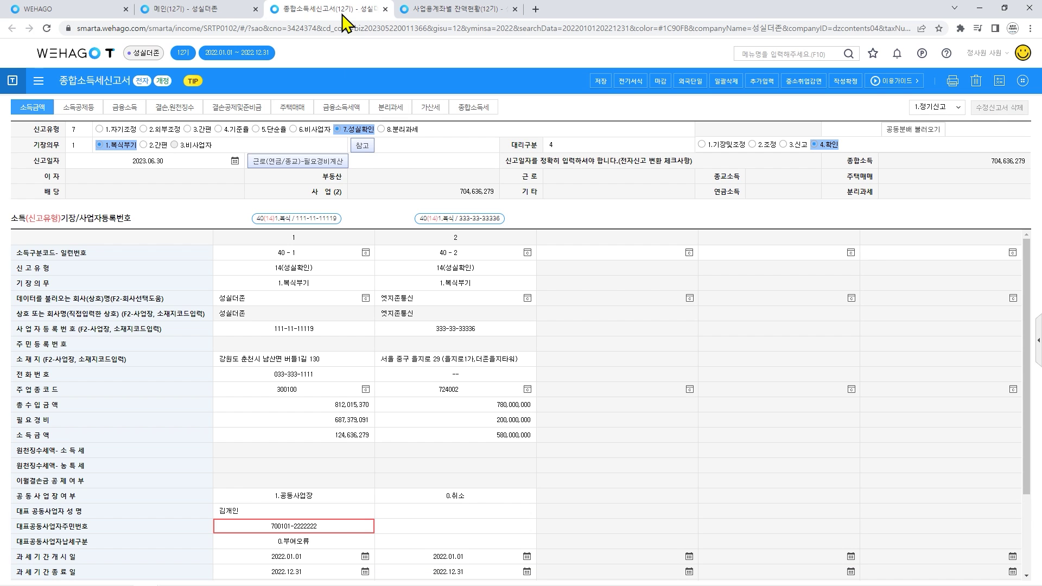
Set row 41 (form C40030061) to not submitted and close the e-filing with the remaining 40 forms.
{"action": "left_click", "coordinate": [660, 81]}
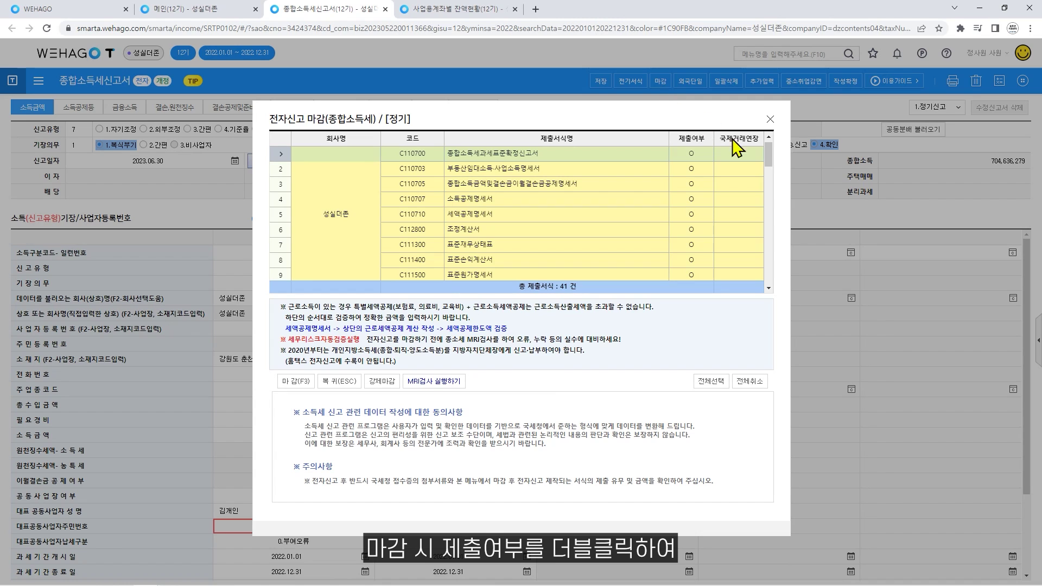
{"action": "left_click_drag", "start_coordinate": [769, 158], "coordinate": [768, 275]}
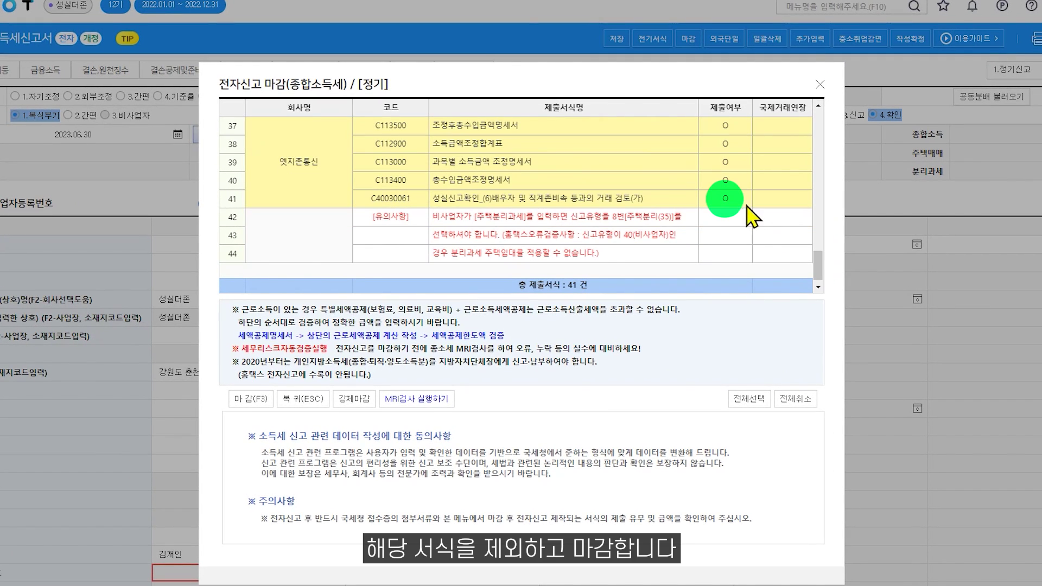
{"action": "left_click", "coordinate": [739, 199]}
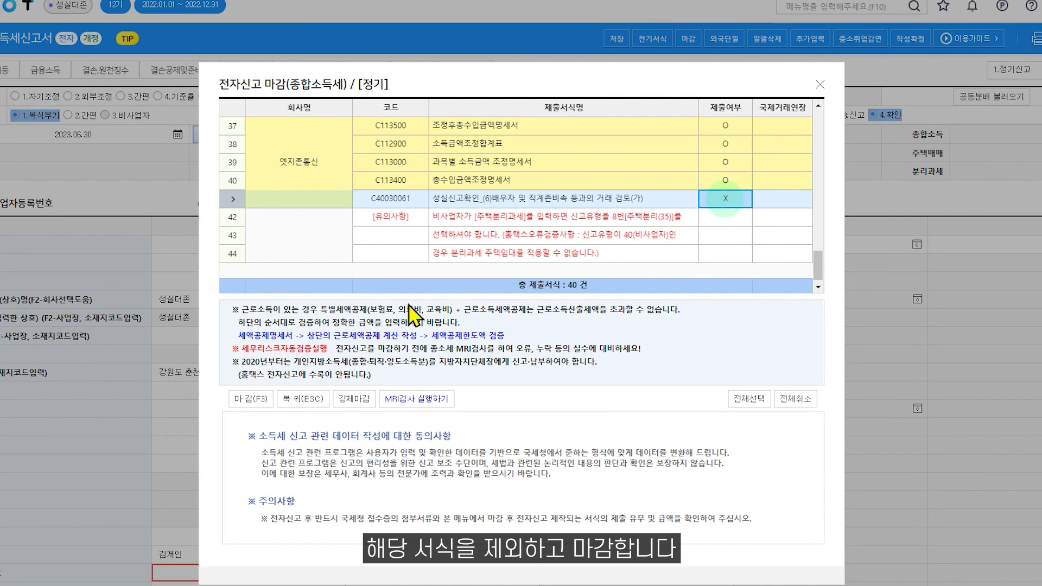
{"action": "left_click", "coordinate": [263, 399]}
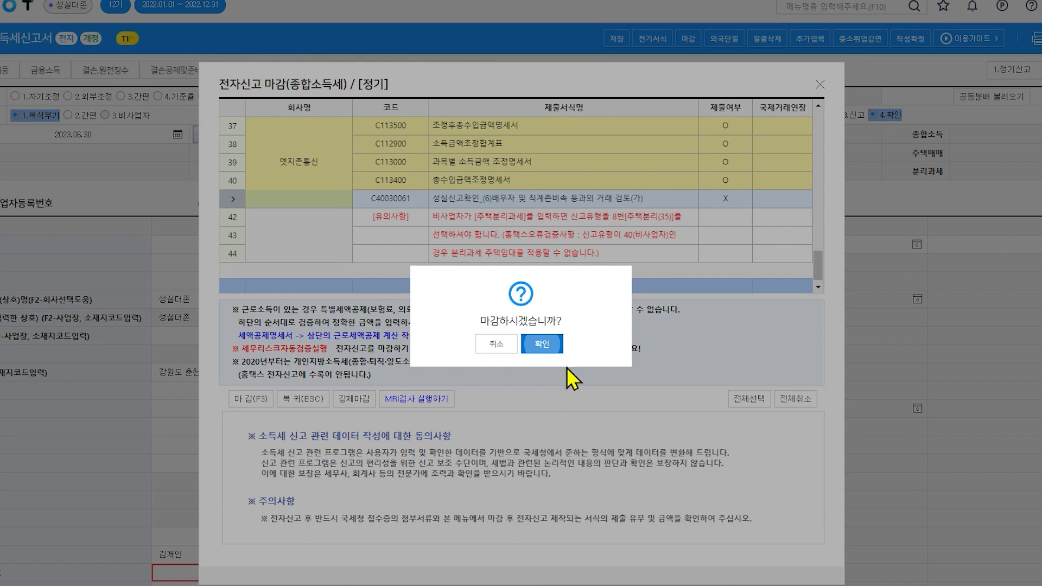
{"action": "left_click", "coordinate": [540, 345]}
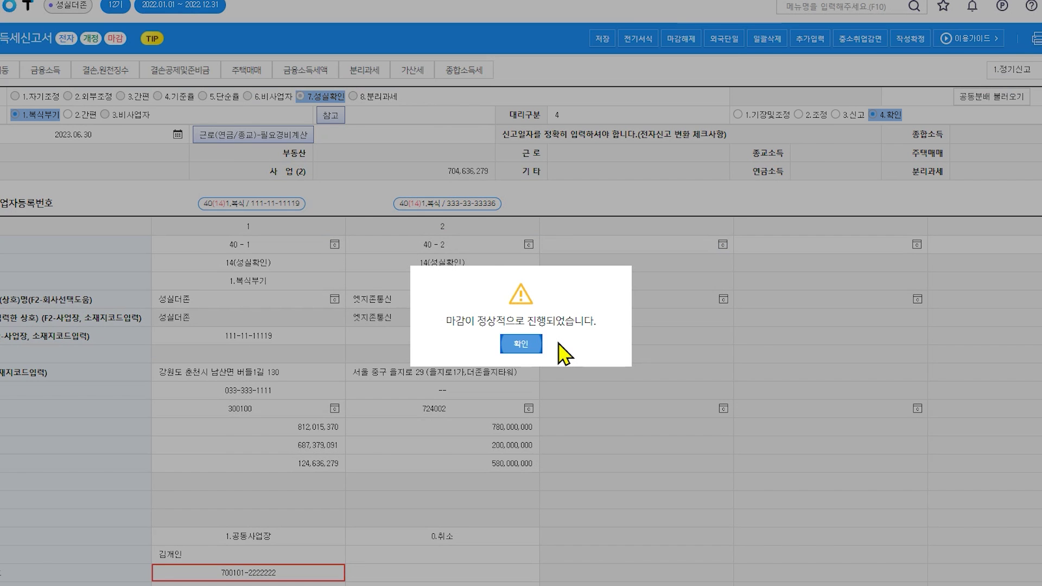
{"action": "left_click", "coordinate": [522, 345]}
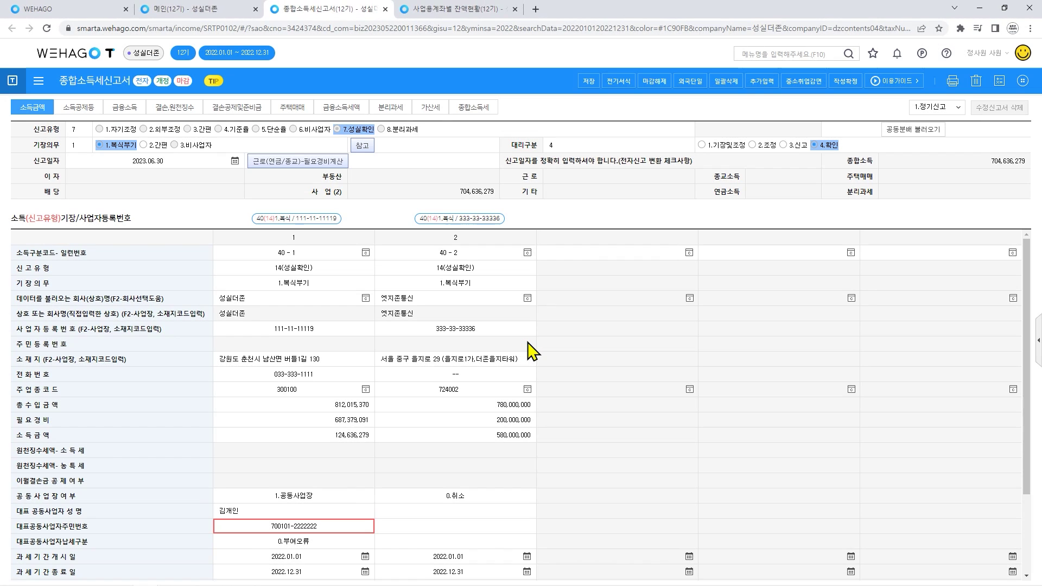